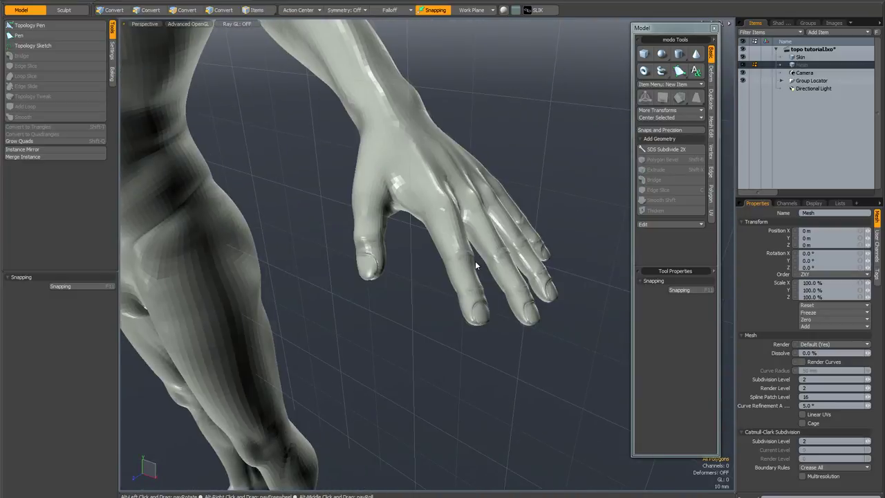
- Select two edges across the hand on the Skin item, align the work plane to them and fine-tune its rotation
click(803, 57)
alt+drag(466, 223, 470, 213)
key(2)
scroll(428, 239, up, 4)
mouse_move(439, 247)
alt+mouse_down()
mouse_move(498, 221)
mouse_move(557, 241)
mouse_move(421, 247)
mouse_move(450, 247)
alt+mouse_up()
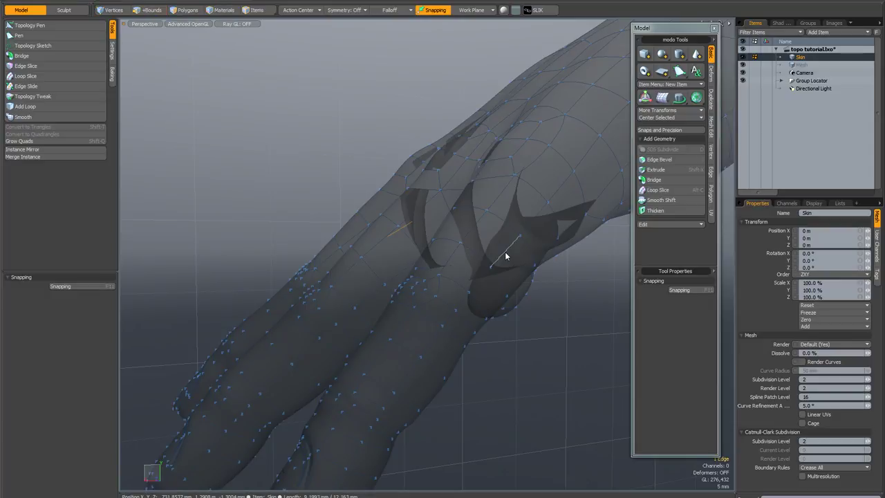
alt+drag(506, 256, 551, 259)
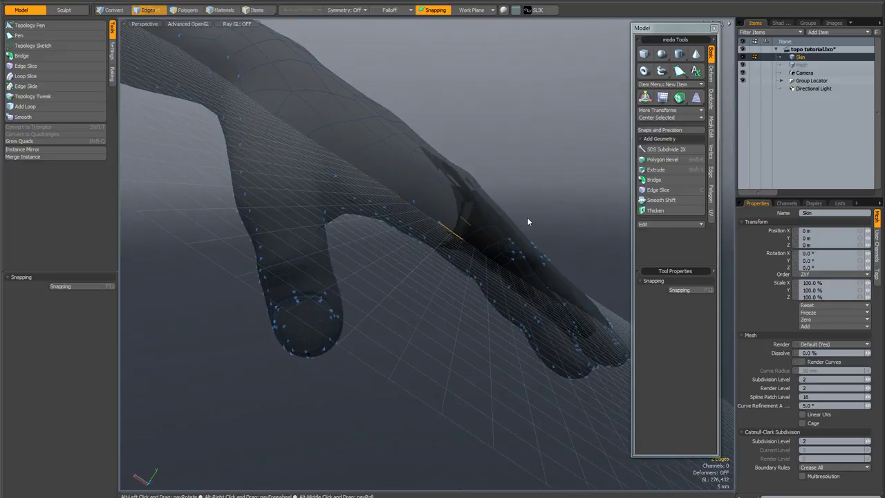
alt+drag(528, 218, 487, 237)
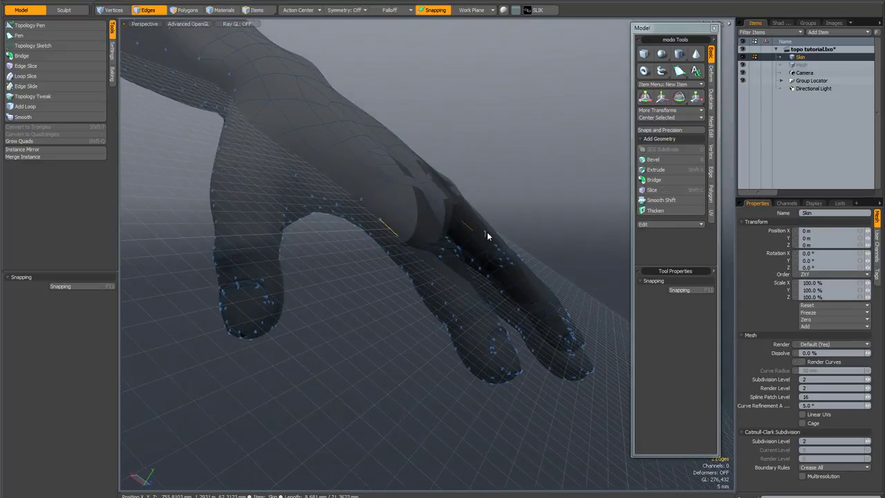
key(shift+Home)
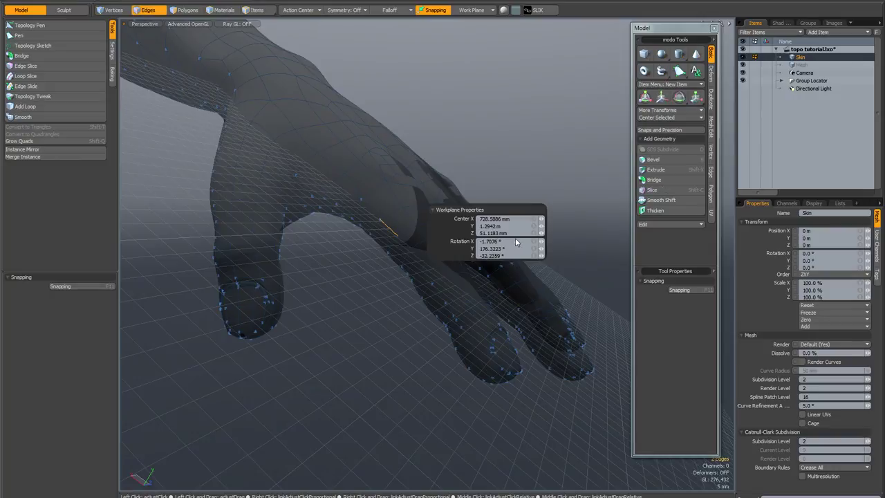
drag(541, 244, 543, 258)
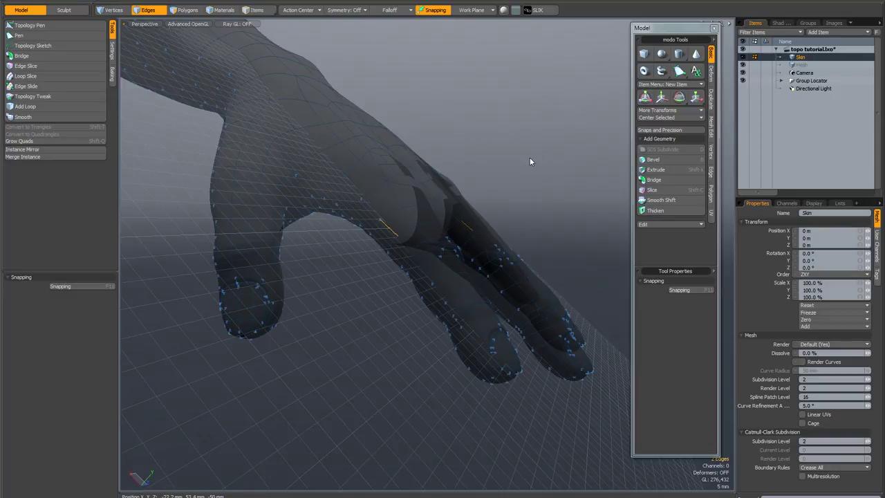
- On the Mesh item, draw a Tube primitive along the index finger with four points, from its base past the fingertip
click(803, 66)
alt+drag(589, 156, 530, 176)
key(2)
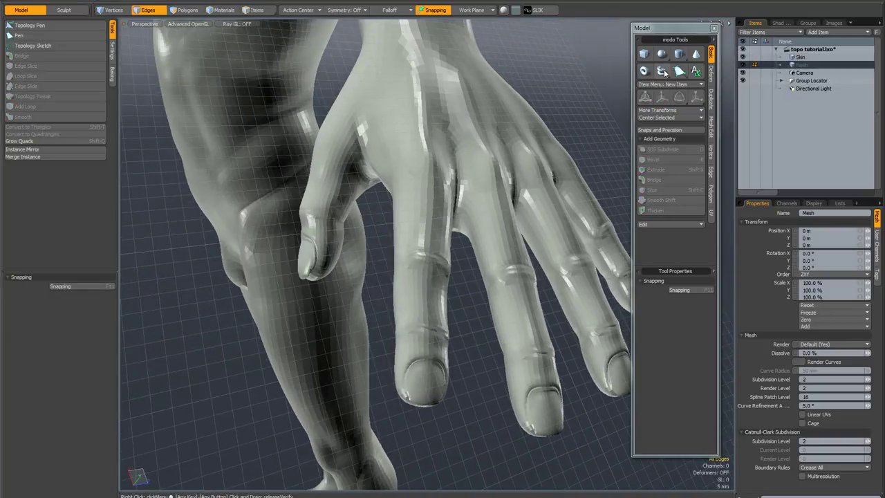
click(662, 71)
alt+drag(563, 117, 551, 156)
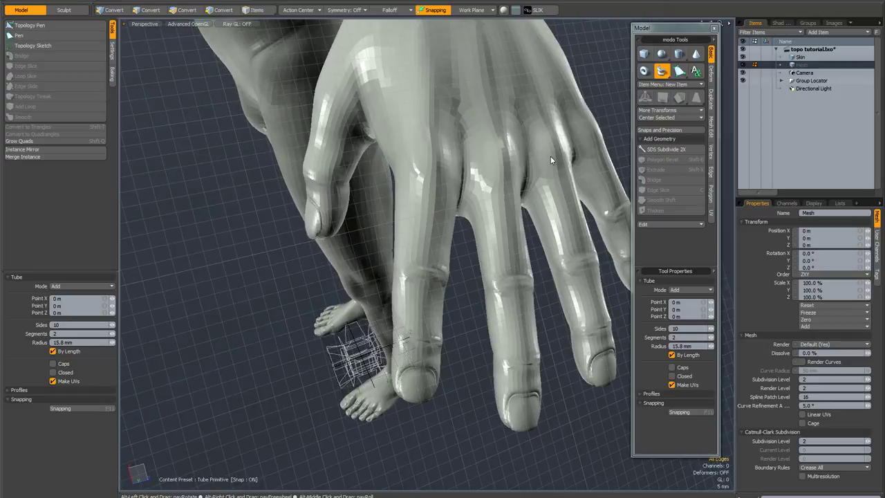
key(2)
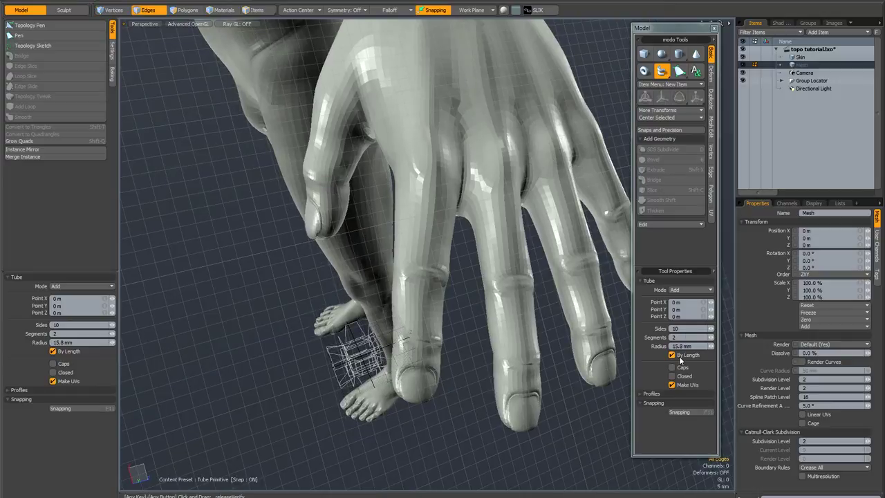
alt+drag(534, 322, 438, 263)
key(2)
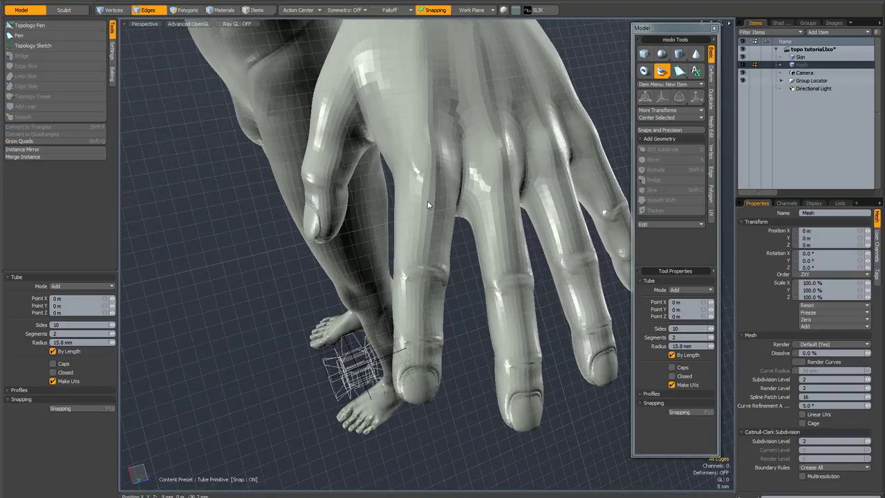
click(430, 203)
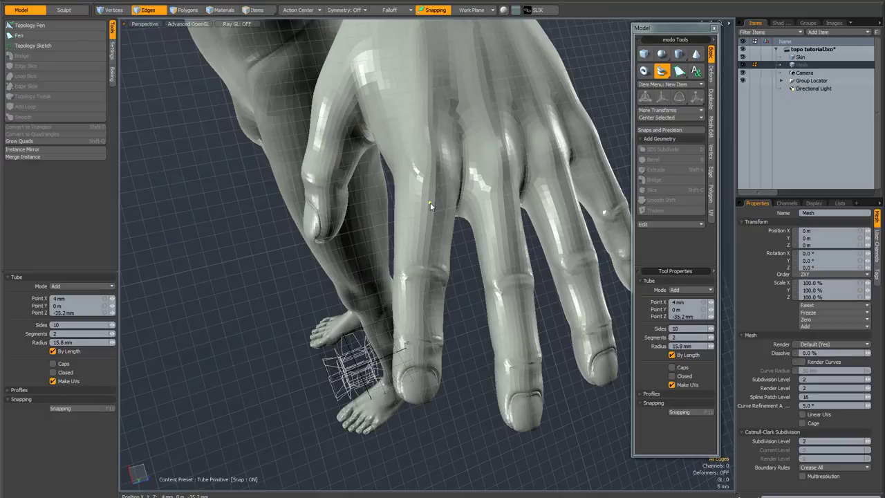
click(429, 270)
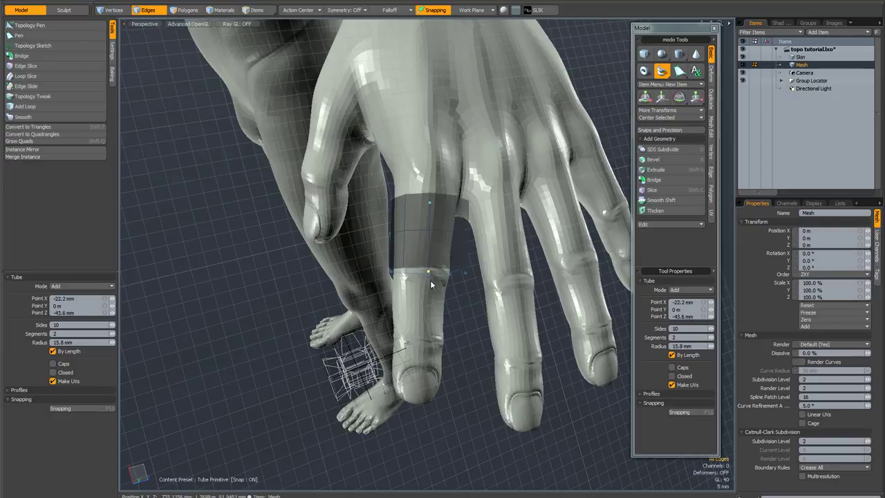
click(419, 338)
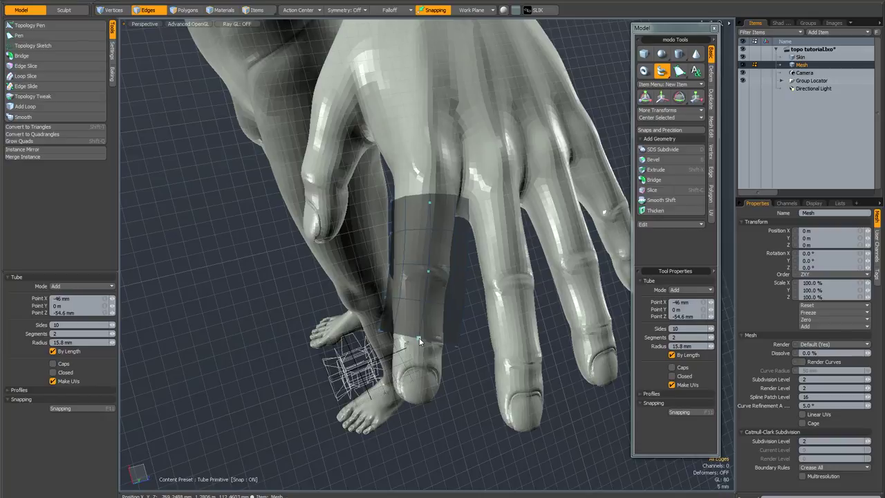
click(413, 415)
- Set the tube to 6 sides with a radius of 15.6 mm, and shift its first two points to follow the index finger
alt+drag(391, 419, 353, 374)
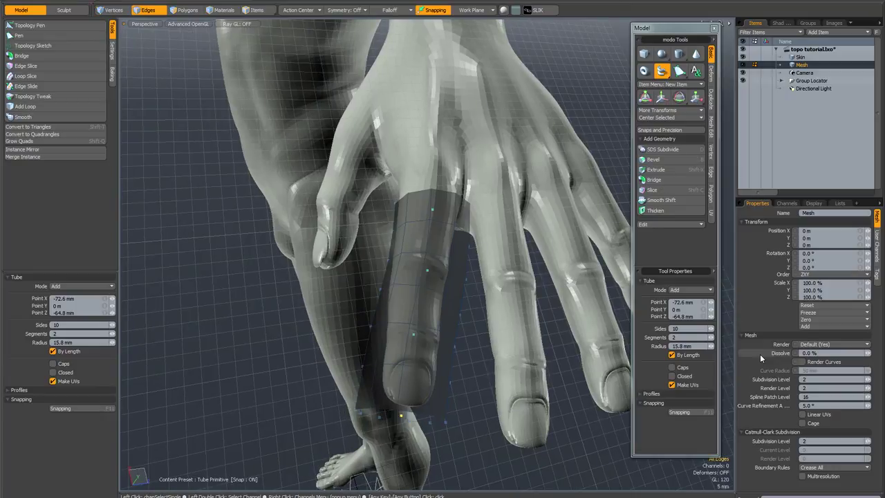
drag(711, 349, 712, 349)
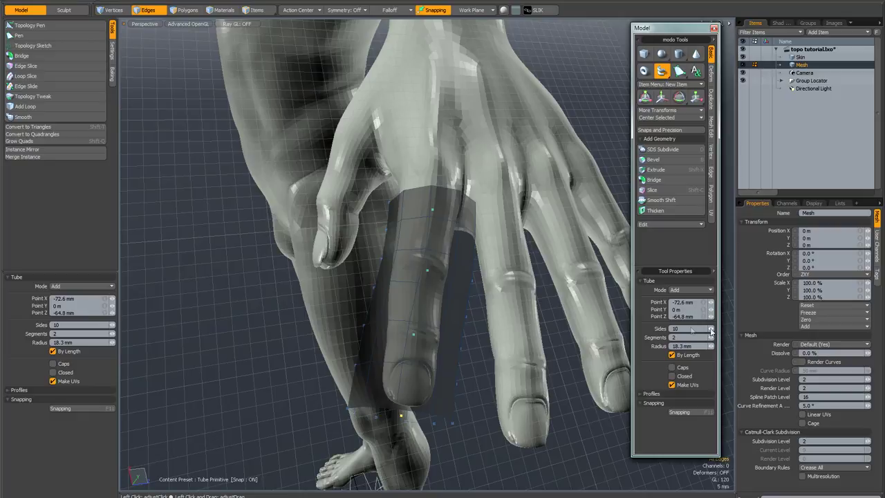
key(Return)
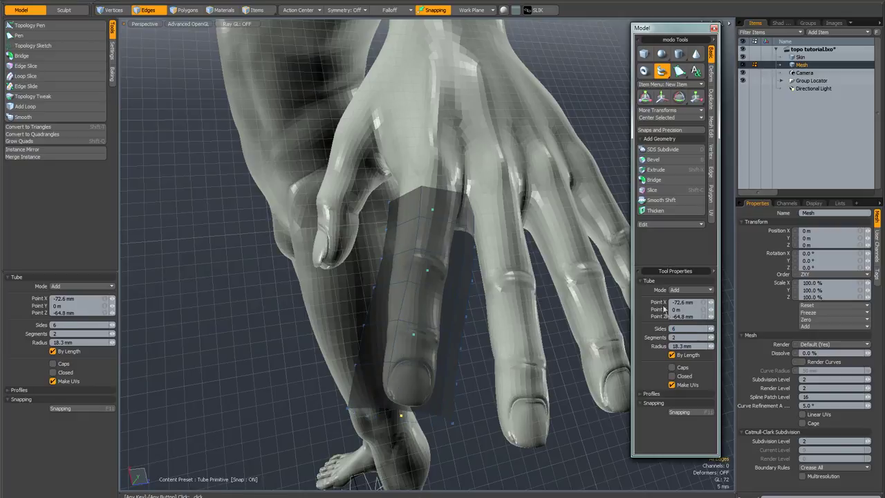
alt+drag(550, 300, 481, 308)
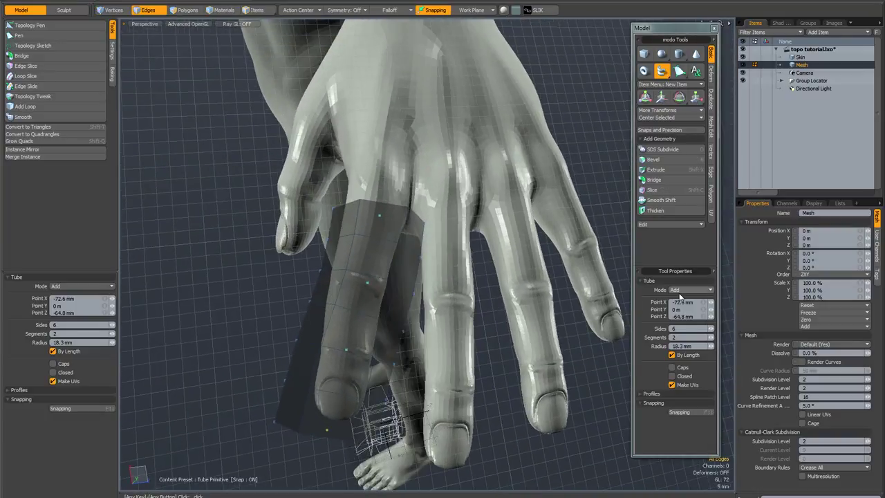
drag(711, 346, 711, 350)
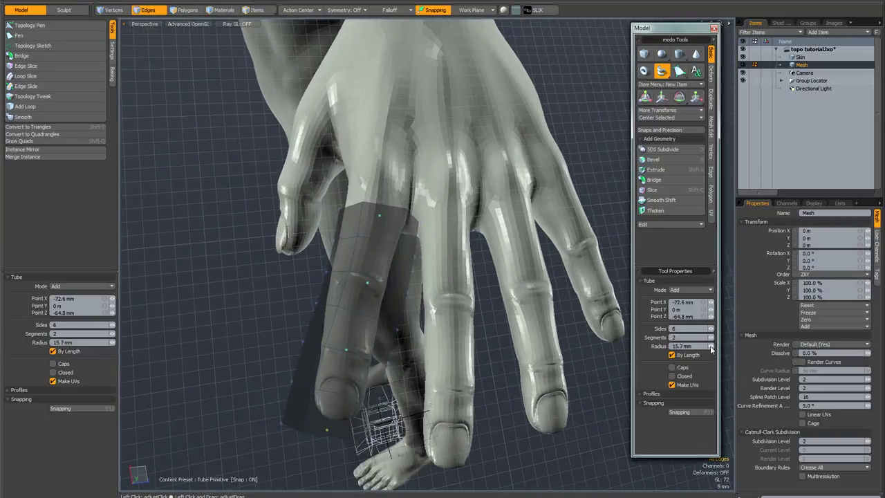
click(378, 216)
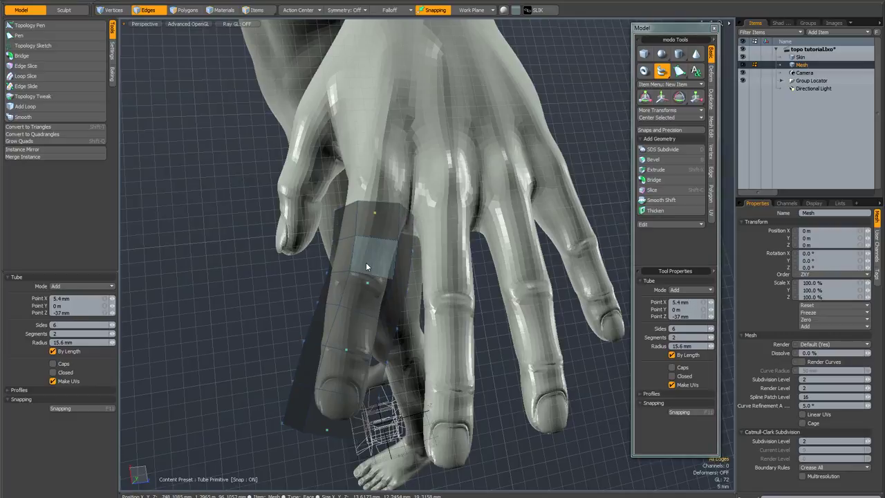
click(366, 283)
- Start a new tube and place four points along the middle finger, from its base past the fingertip
alt+drag(461, 279, 437, 259)
key(2)
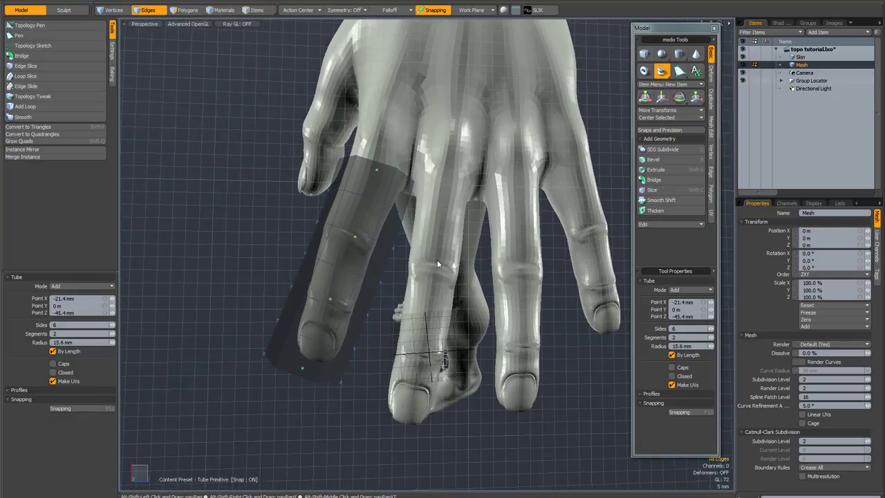
key(2)
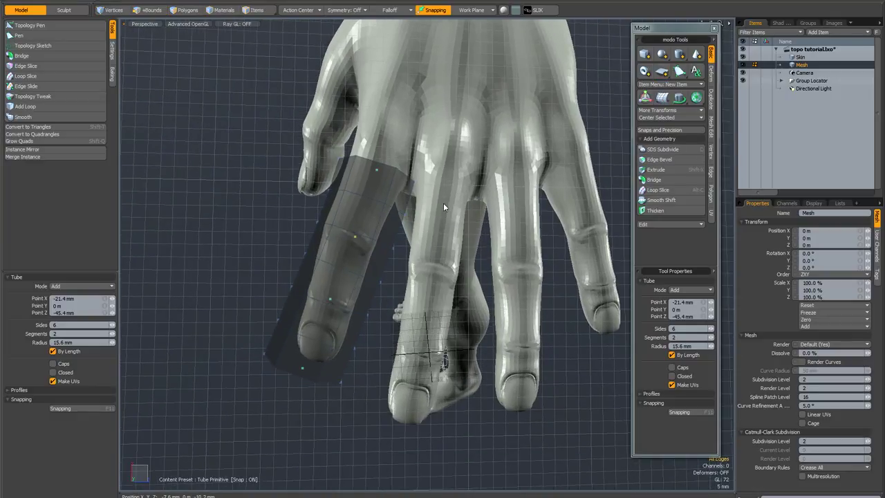
key(shift)
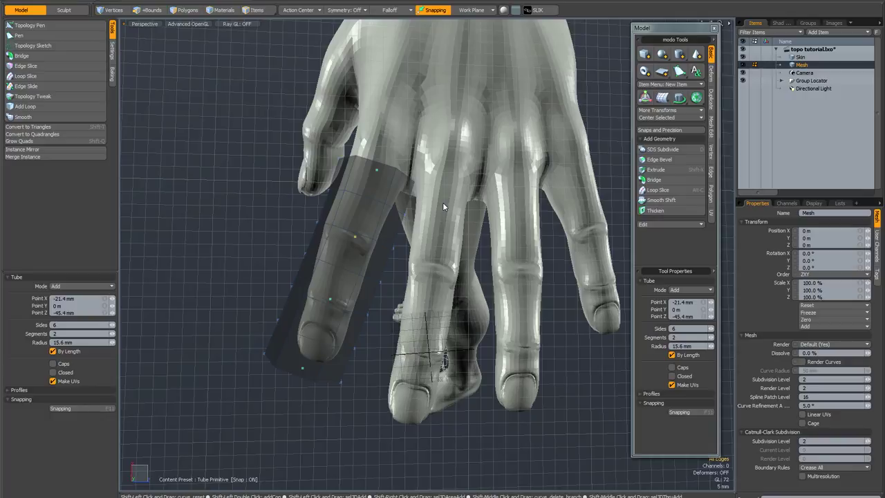
shift+click(443, 202)
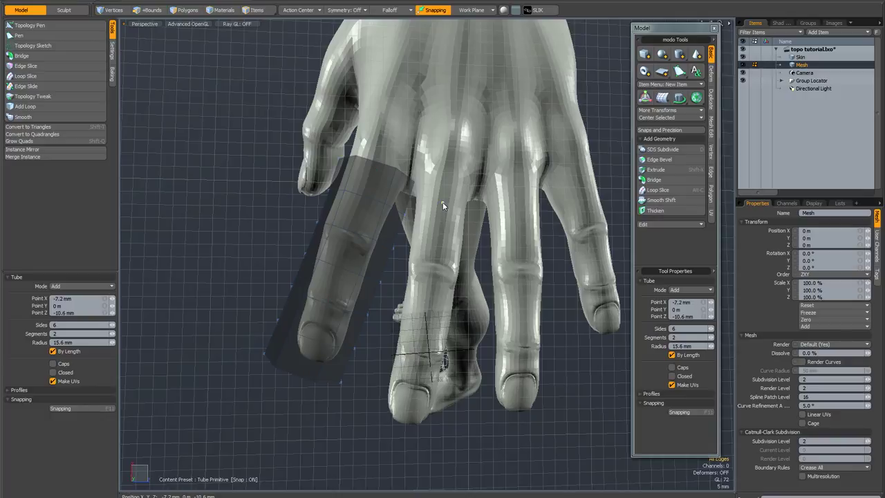
click(435, 268)
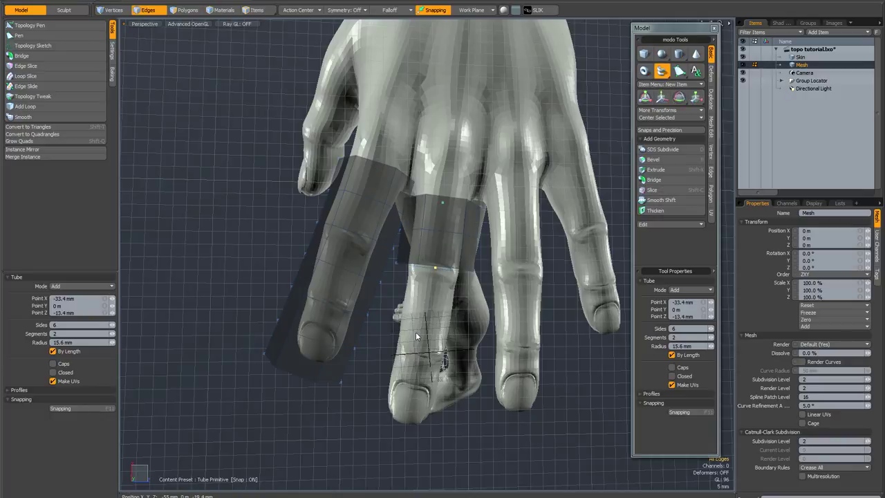
click(419, 357)
click(400, 433)
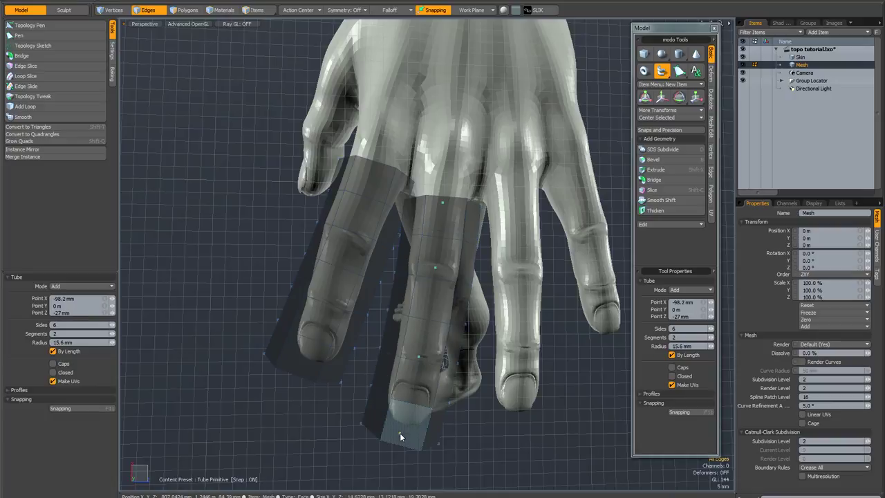
- Add another tube along the ring finger with four points, from its base past the fingertip
key(alt)
alt+drag(452, 402, 551, 324)
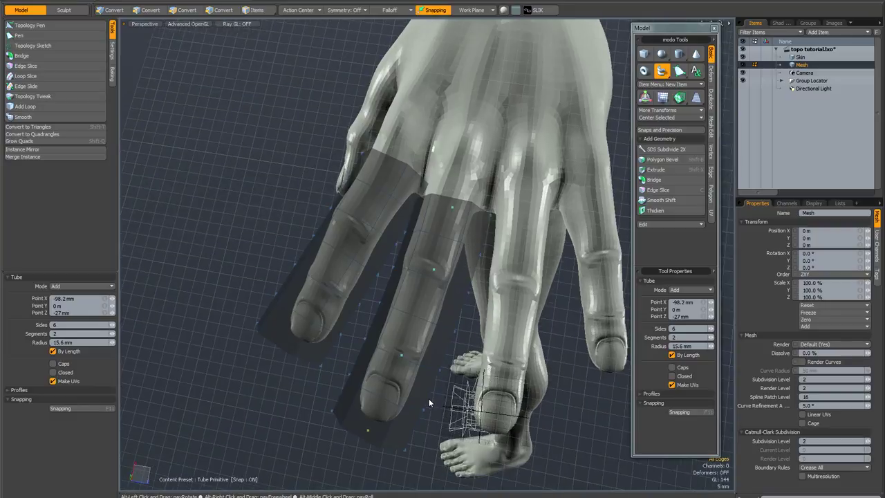
key(alt)
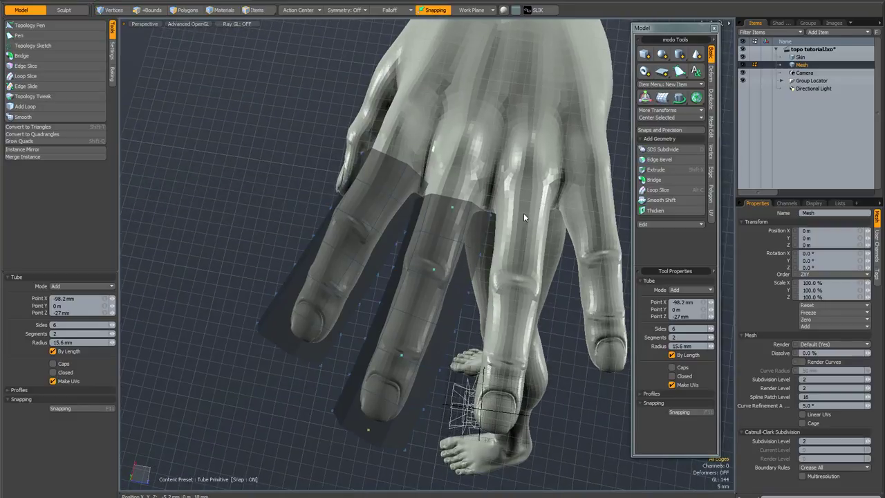
click(515, 287)
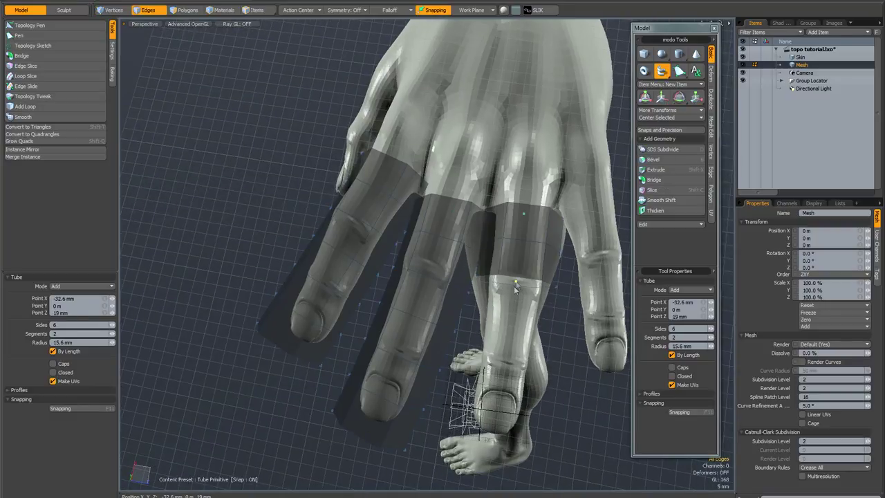
click(505, 365)
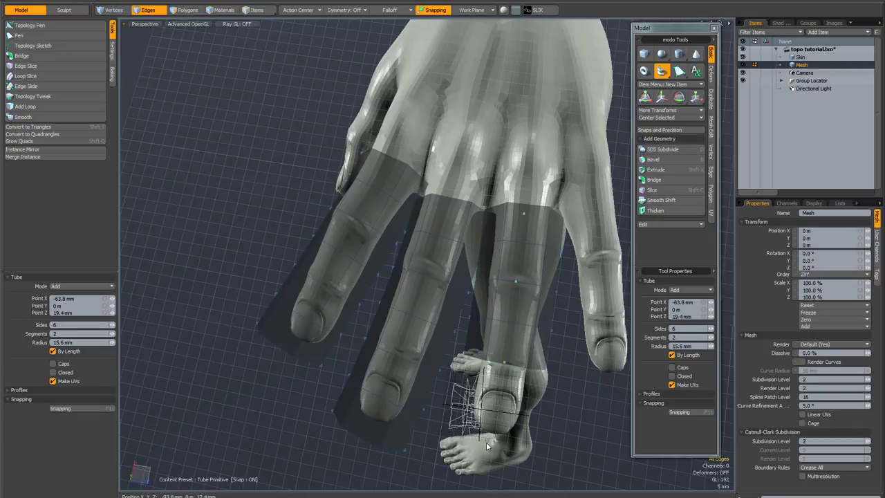
click(509, 420)
- Add a fourth tube along the little finger with four points, from its base past the fingertip
alt+drag(510, 419, 493, 282)
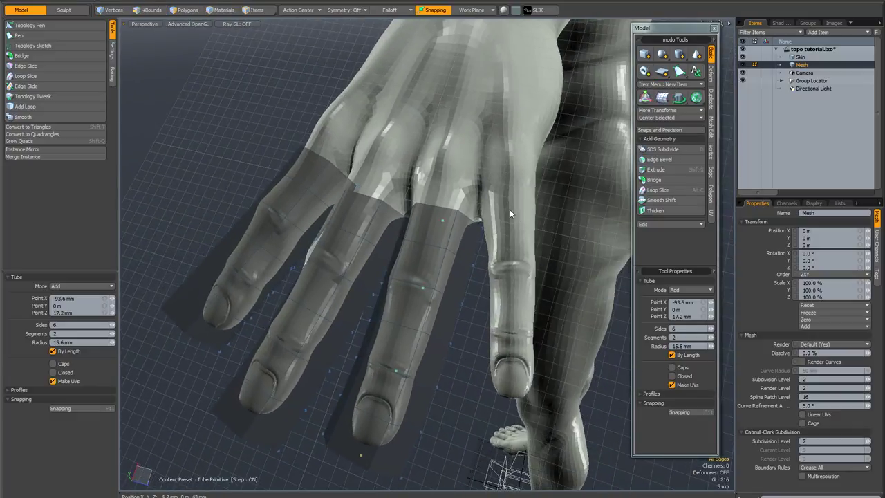
shift+click(509, 212)
click(516, 263)
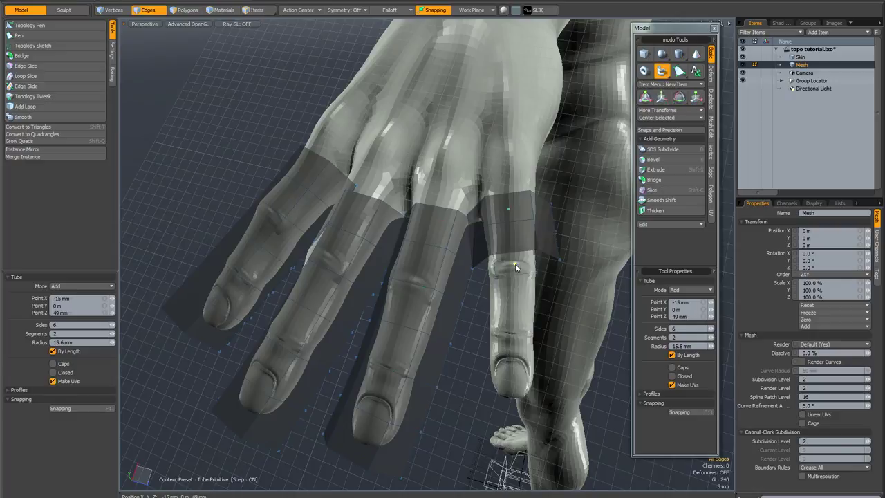
click(510, 333)
click(511, 409)
- Drop the Tube tool and cap the open edge loop at the fingertip end of all four tubes with a polygon
alt+drag(511, 410, 410, 368)
scroll(426, 356, down, 3)
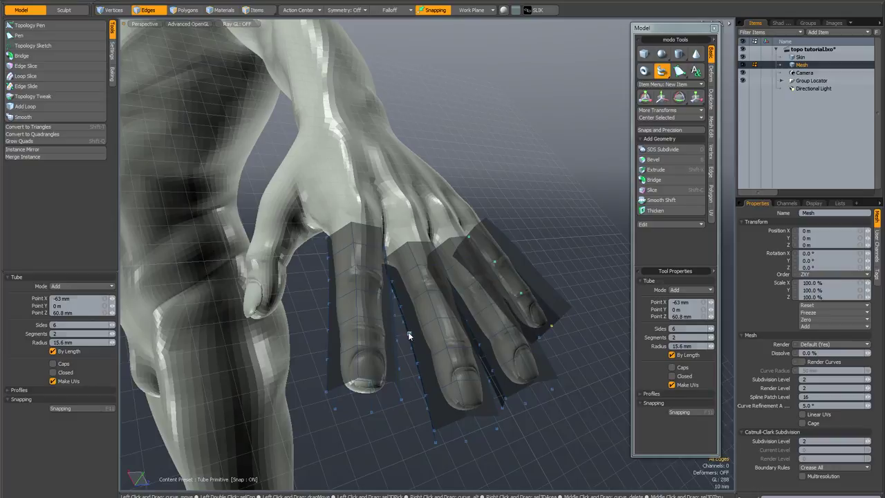
key(q)
alt+drag(410, 336, 417, 359)
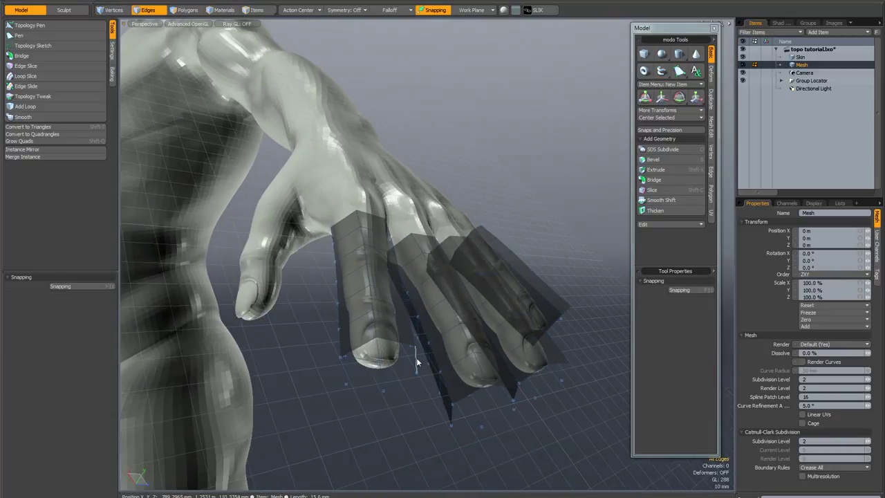
double_click(367, 347)
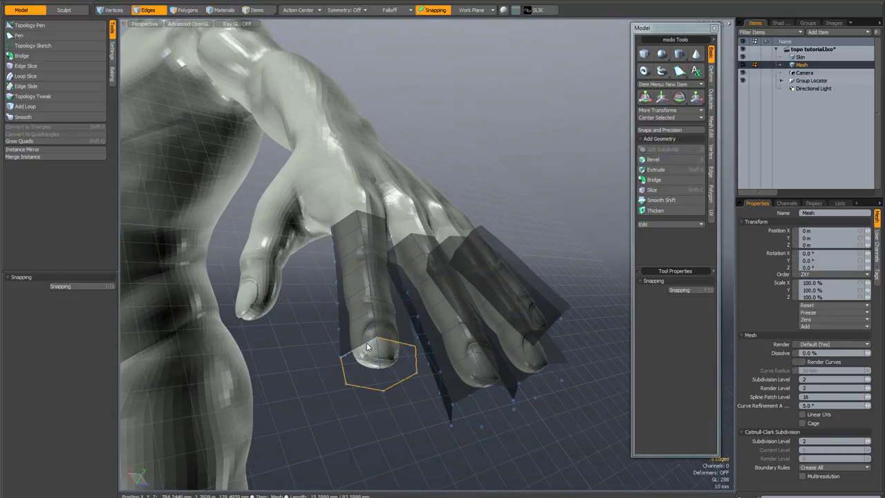
key(p)
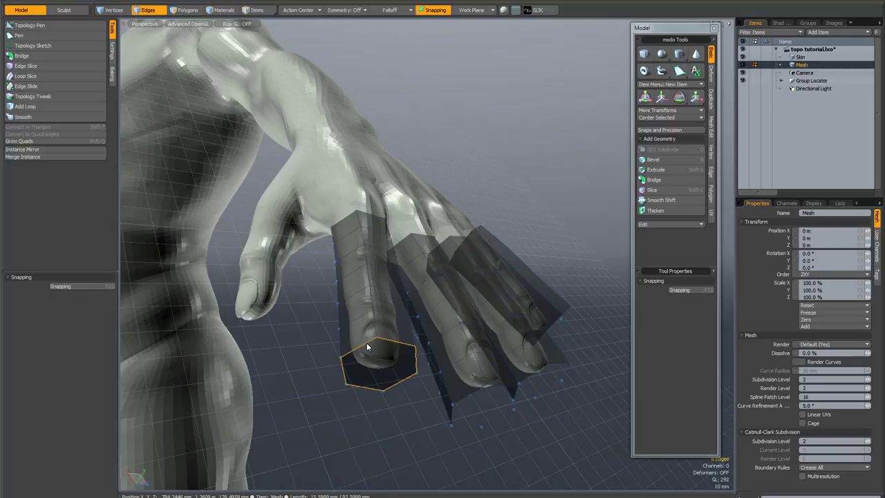
double_click(473, 395)
key(p)
middle_drag(526, 389, 437, 300)
double_click(438, 308)
key(p)
double_click(492, 282)
key(p)
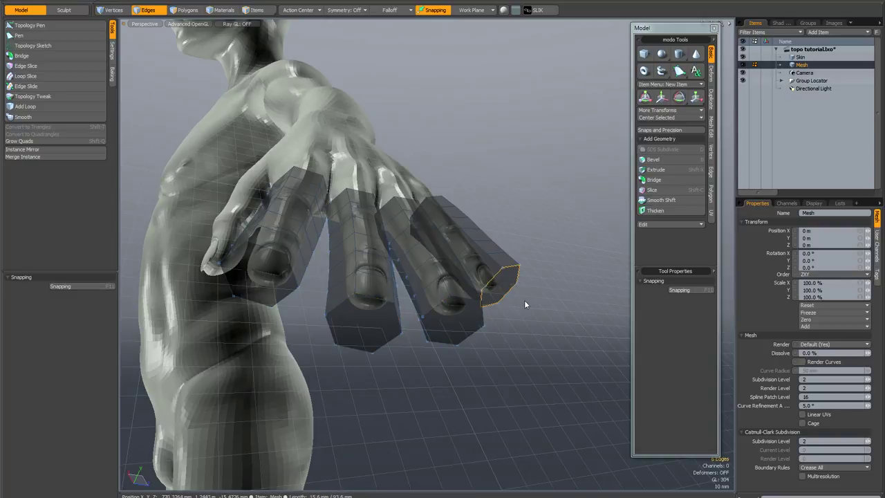
- Bevel the four cap polygons at the fingertip ends of the tubes
alt+drag(541, 316, 542, 338)
key(3)
key(b)
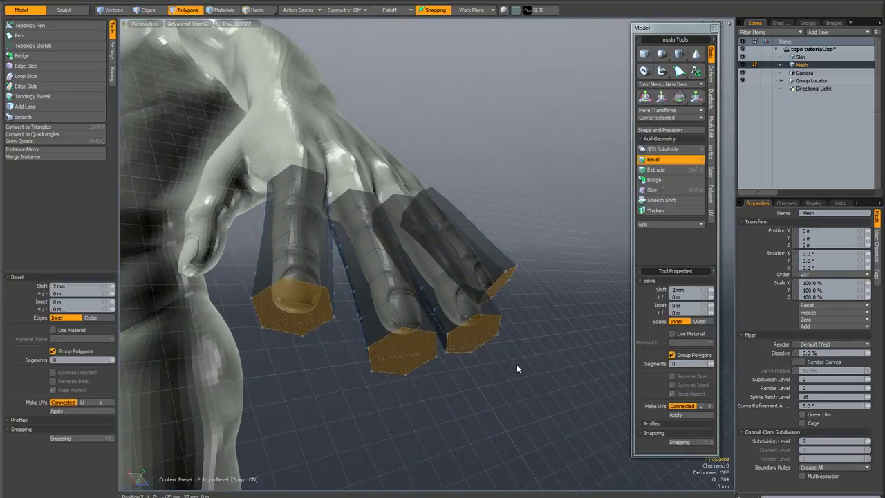
click(482, 343)
mouse_move(449, 353)
mouse_down()
mouse_move(462, 370)
mouse_move(459, 347)
mouse_move(489, 386)
mouse_move(455, 367)
mouse_up()
key(space)
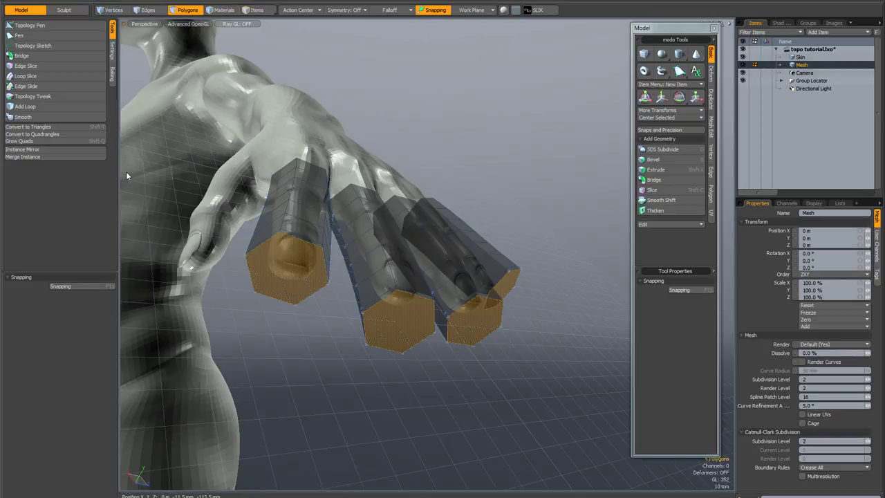
- Convert the selected fingertip cap polygons to quadrangles and clear the selection
click(47, 136)
middle_drag(397, 344, 271, 274)
alt+drag(270, 271, 242, 290)
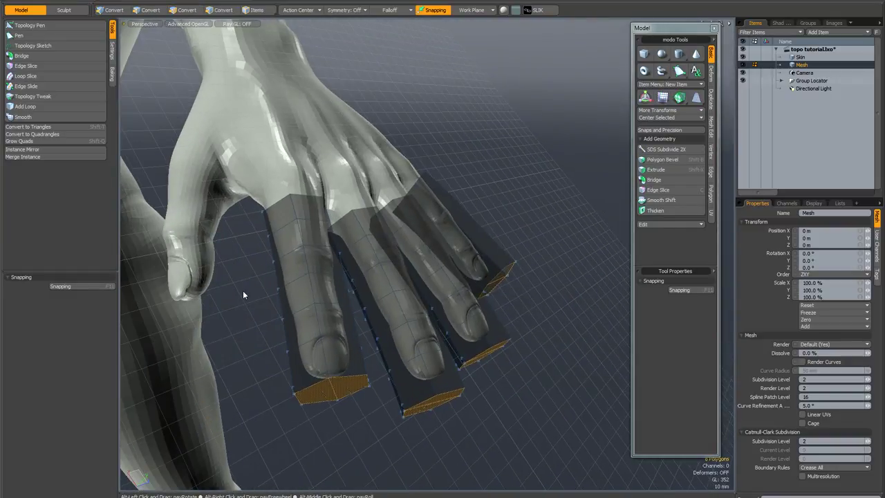
click(465, 131)
alt+drag(482, 160, 461, 152)
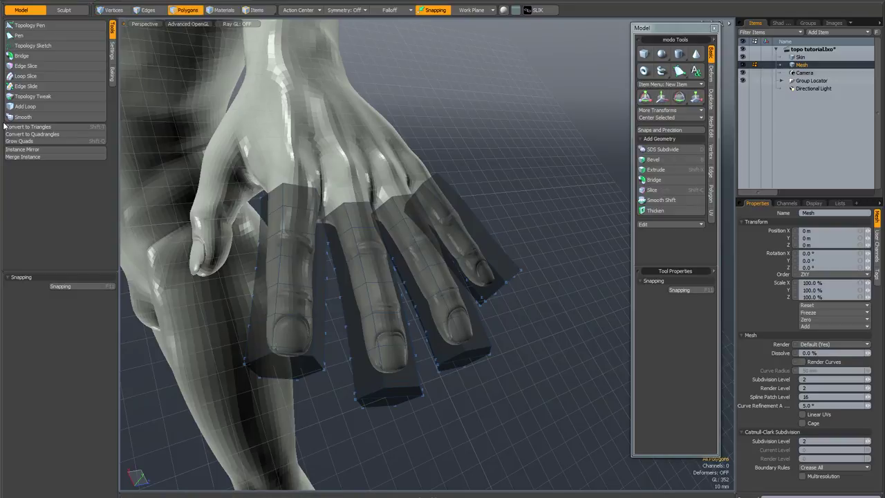
- Shrink the finger tubes onto the sculpted fingers with the background-constrained Smooth tool at strength 1.0
click(38, 114)
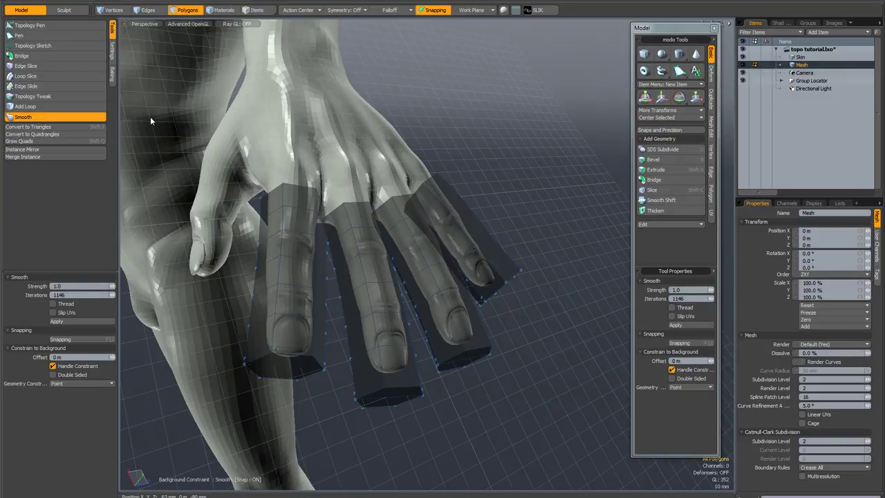
alt+drag(502, 159, 487, 157)
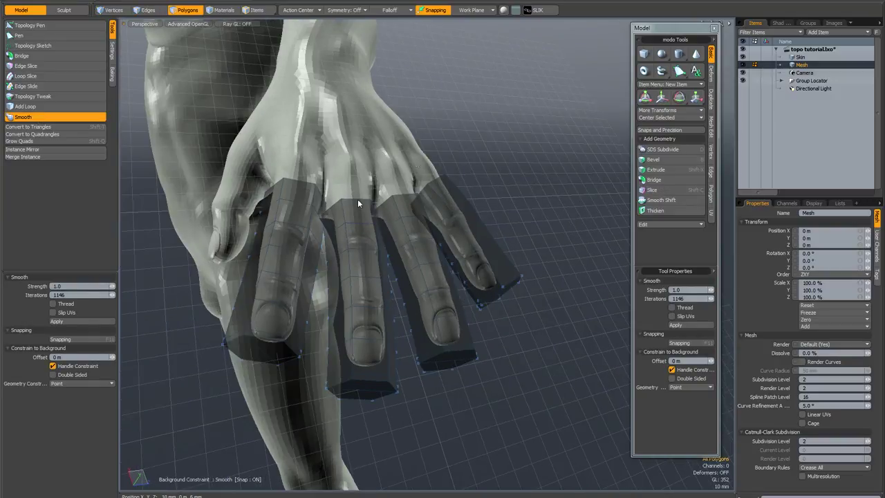
click(476, 160)
alt+drag(475, 157, 453, 173)
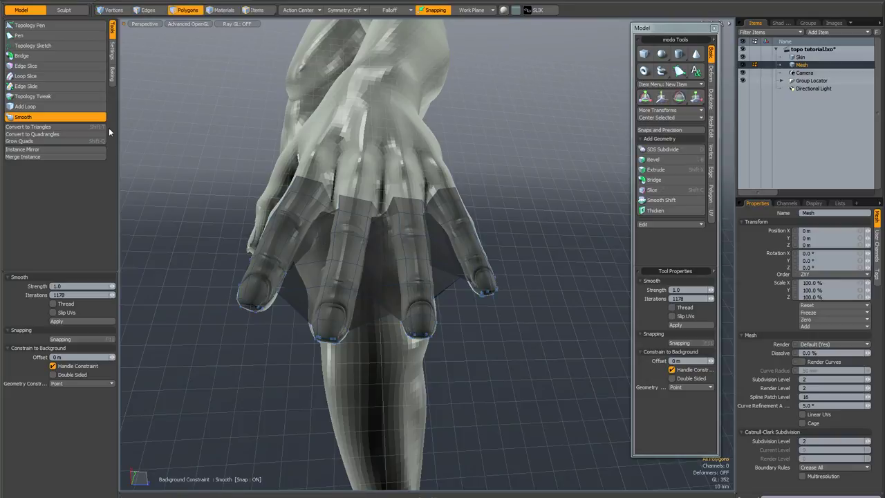
drag(324, 242, 308, 239)
alt+drag(437, 271, 340, 237)
alt+drag(410, 260, 411, 316)
key(space)
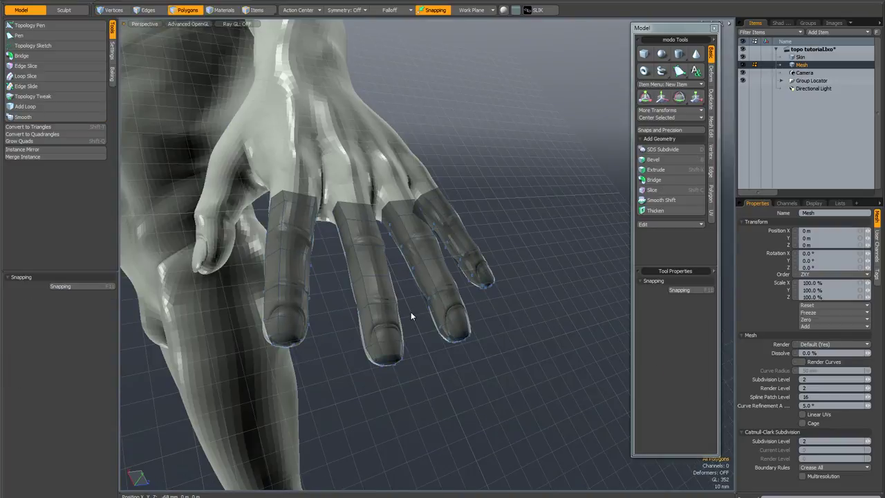
- Pull the base edges of the finger tubes into line along the knuckles with the Topology Pen
alt+drag(411, 316, 482, 304)
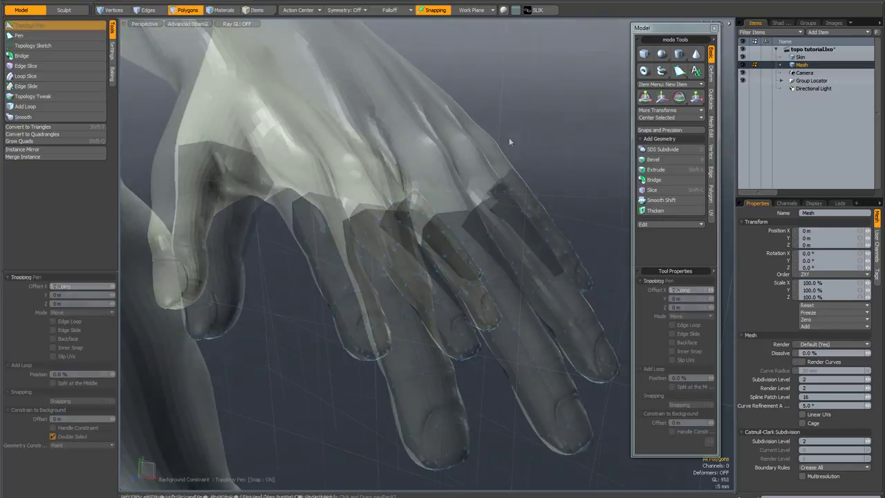
alt+drag(509, 138, 325, 196)
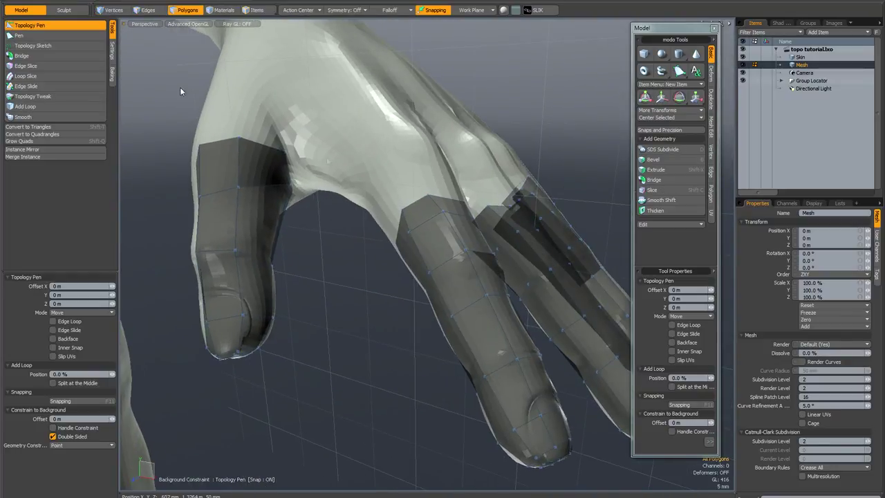
alt+drag(331, 165, 361, 182)
alt+drag(224, 120, 316, 223)
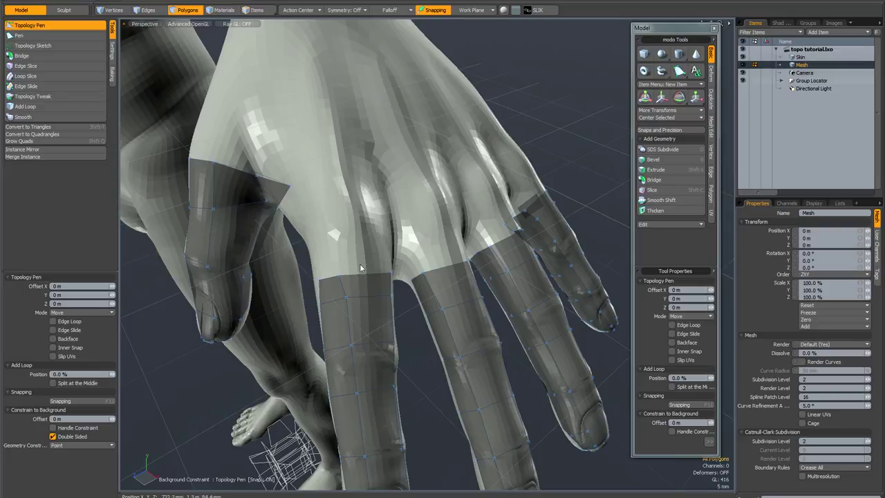
drag(364, 274, 364, 273)
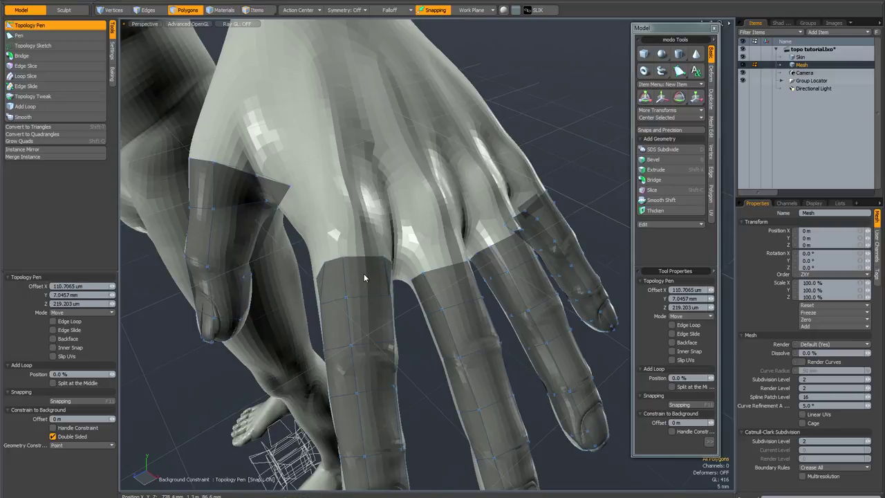
alt+drag(462, 292, 411, 315)
drag(421, 277, 463, 292)
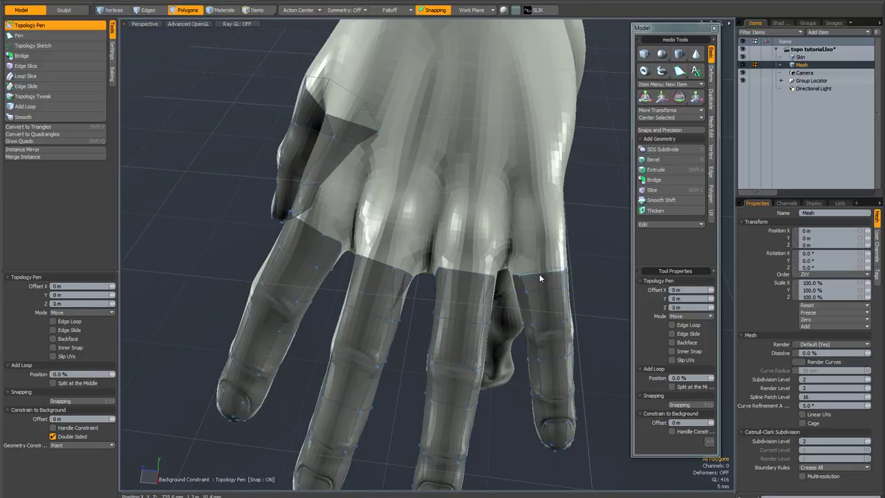
drag(539, 274, 485, 240)
- Extend edges across the webbing to join the bases of neighbouring finger tubes with new polygons
scroll(500, 231, up, 3)
shift+drag(478, 207, 500, 204)
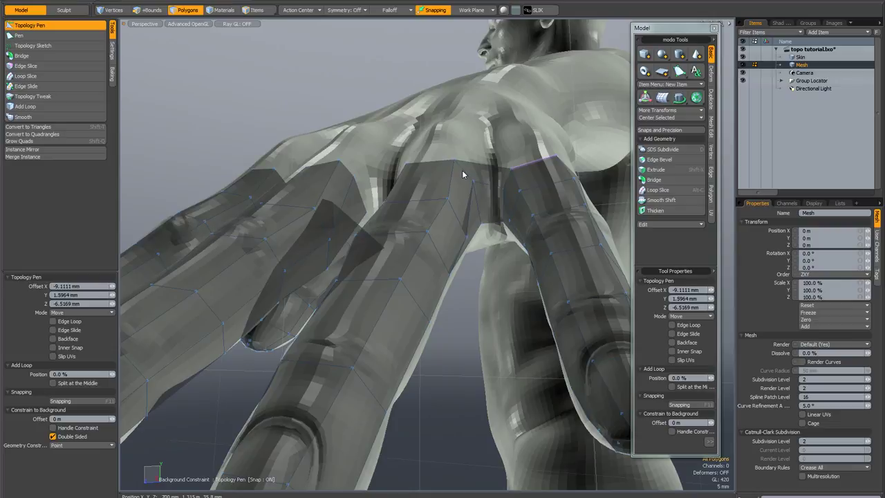
alt+drag(463, 171, 332, 175)
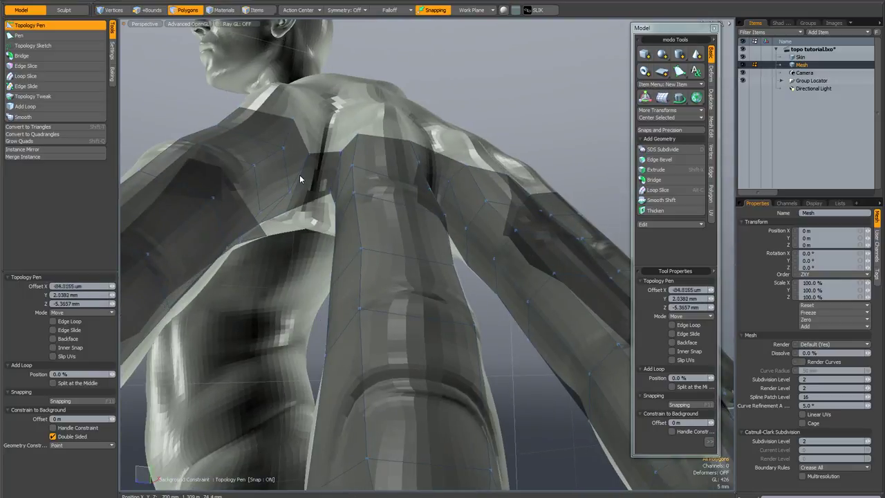
shift+drag(301, 139, 340, 143)
alt+drag(285, 168, 457, 214)
scroll(350, 220, down, 5)
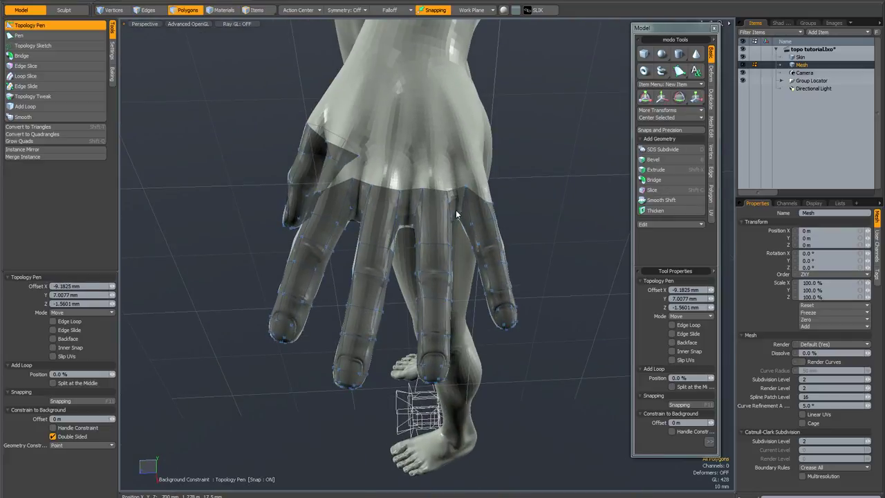
- Extrude a strip of polygons from each finger base over its knuckle onto the back of the hand
alt+drag(433, 214, 381, 244)
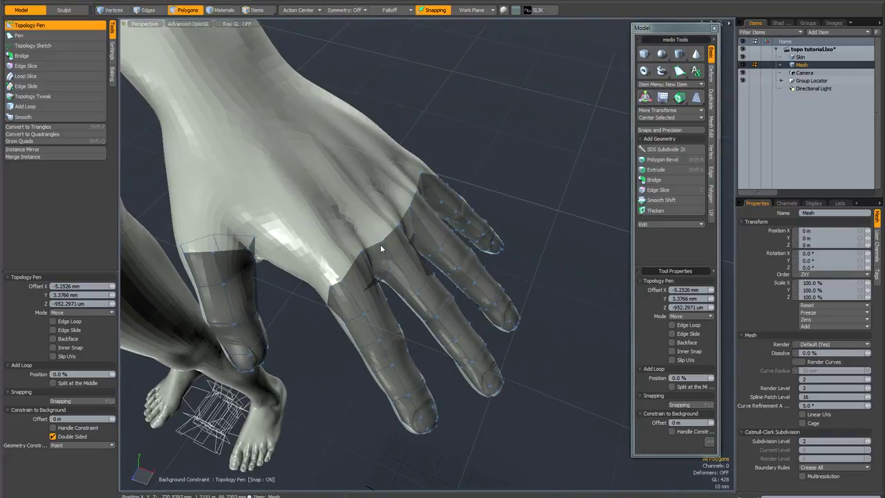
shift+right_drag(352, 270, 321, 236)
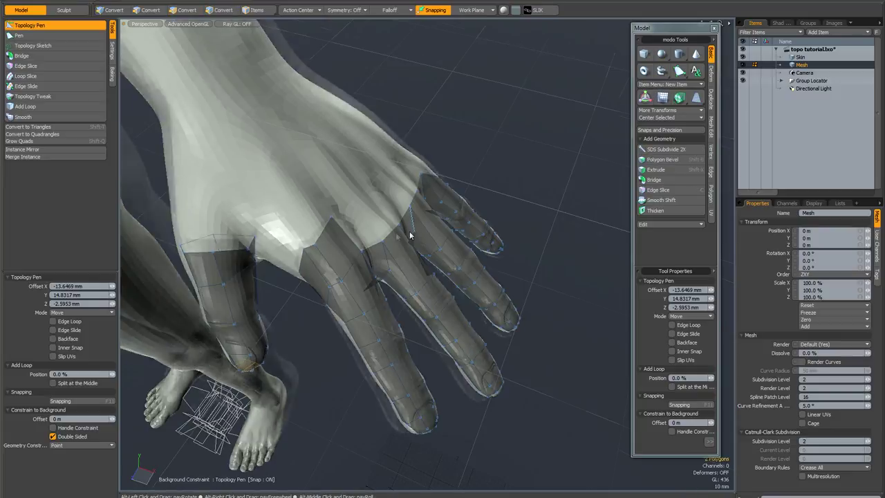
alt+drag(409, 231, 383, 229)
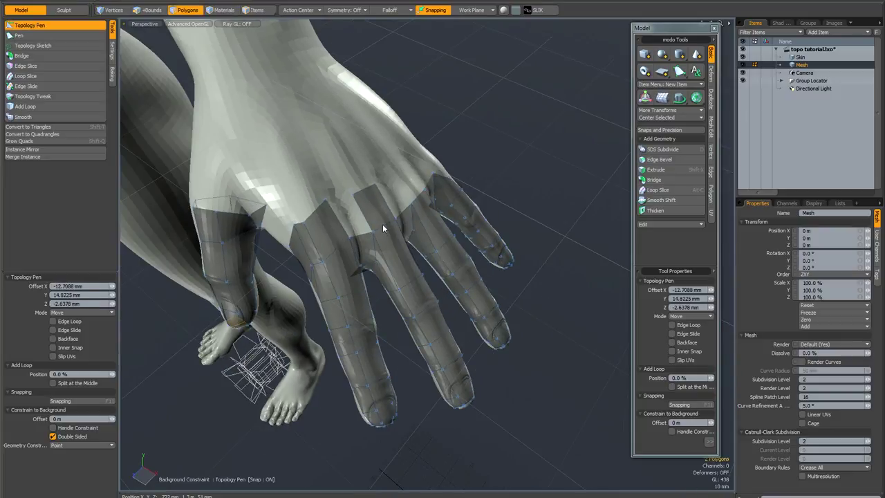
alt+drag(382, 225, 438, 197)
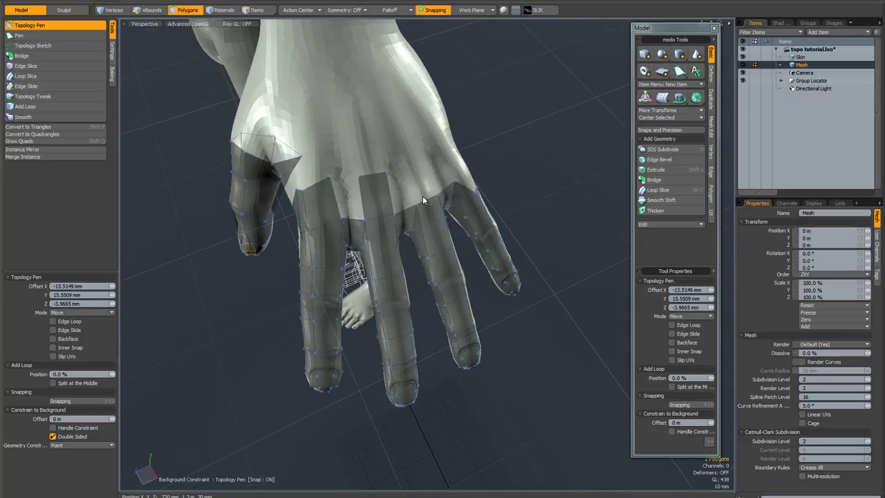
alt+drag(480, 237, 424, 237)
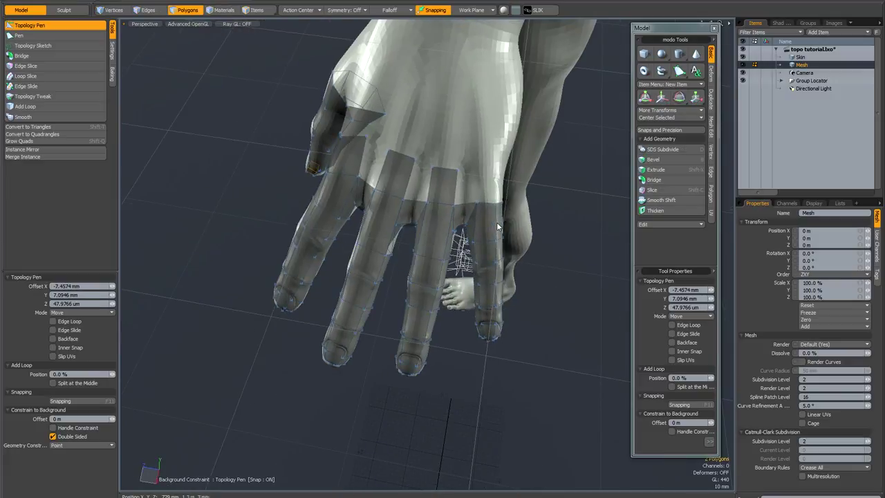
shift+drag(488, 206, 491, 201)
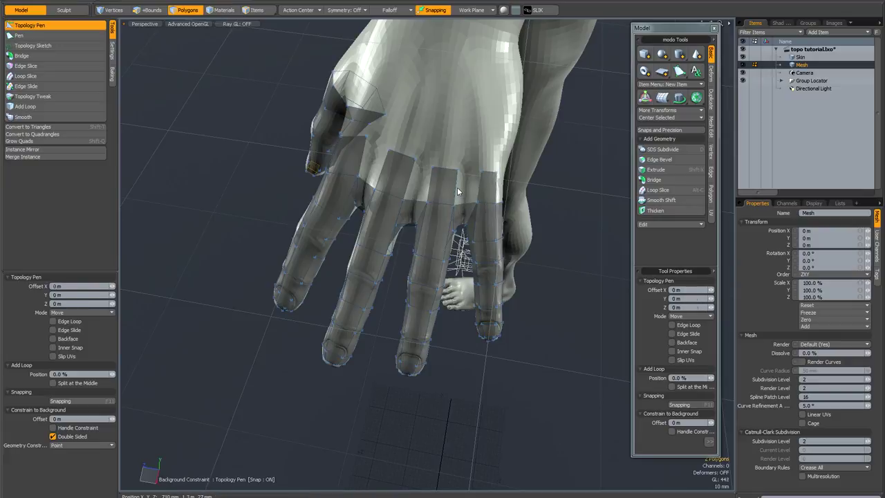
- Fill the gaps between the knuckle strips to form one continuous band and adjust its border
shift+drag(457, 188, 462, 188)
mouse_move(410, 181)
shift+mouse_down()
mouse_move(427, 206)
mouse_move(375, 198)
mouse_move(338, 206)
mouse_move(340, 197)
mouse_move(401, 203)
mouse_move(421, 194)
mouse_move(413, 194)
shift+mouse_up()
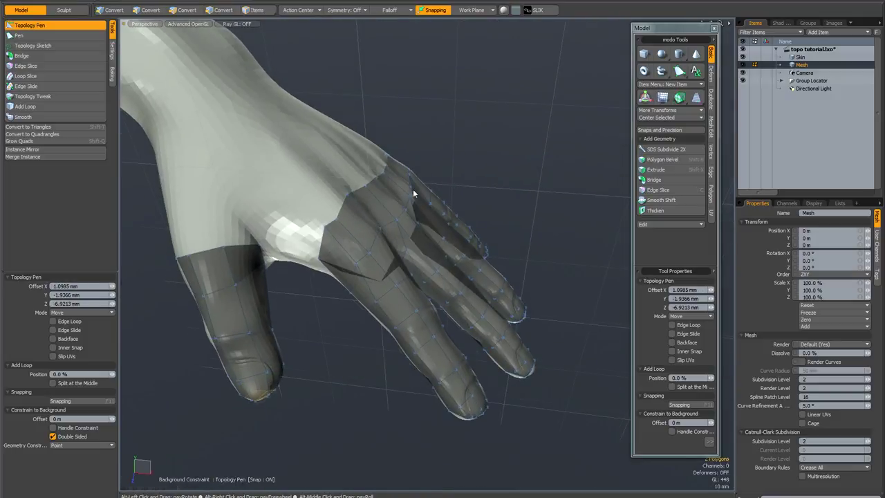
drag(326, 224, 353, 177)
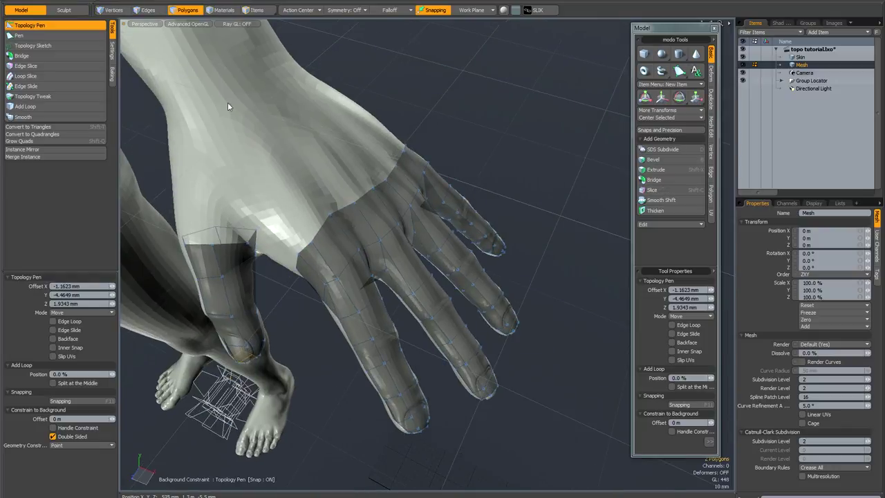
- Pull the open base edges of the thumb tube back over the thumb's root towards the wrist
alt+drag(249, 130, 451, 261)
alt+drag(444, 200, 435, 262)
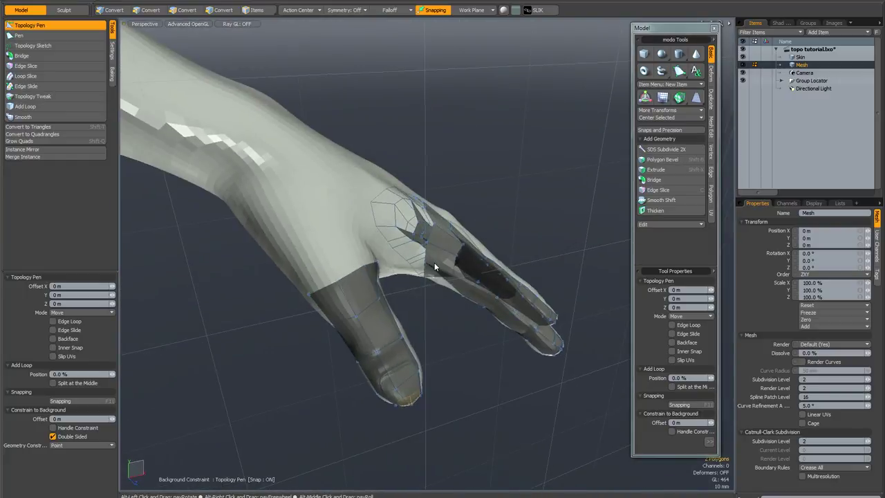
shift+right_drag(346, 279, 345, 242)
alt+drag(330, 319, 396, 242)
alt+drag(412, 308, 469, 197)
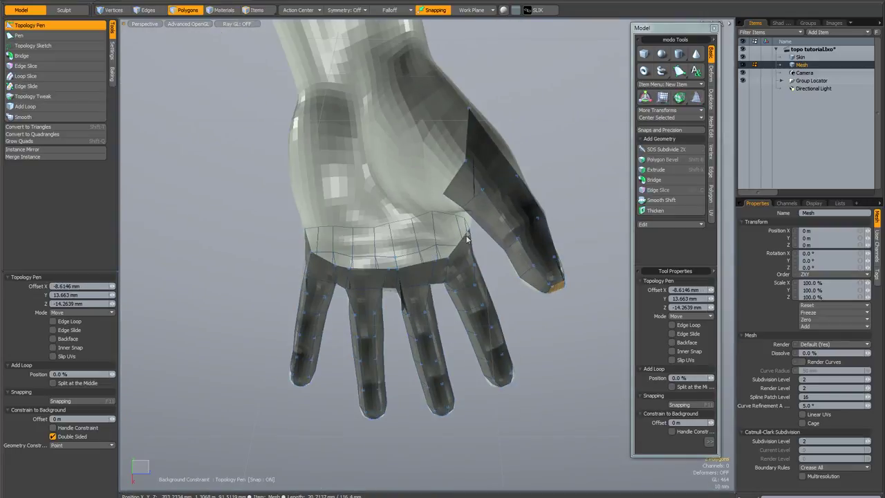
shift+drag(465, 160, 465, 161)
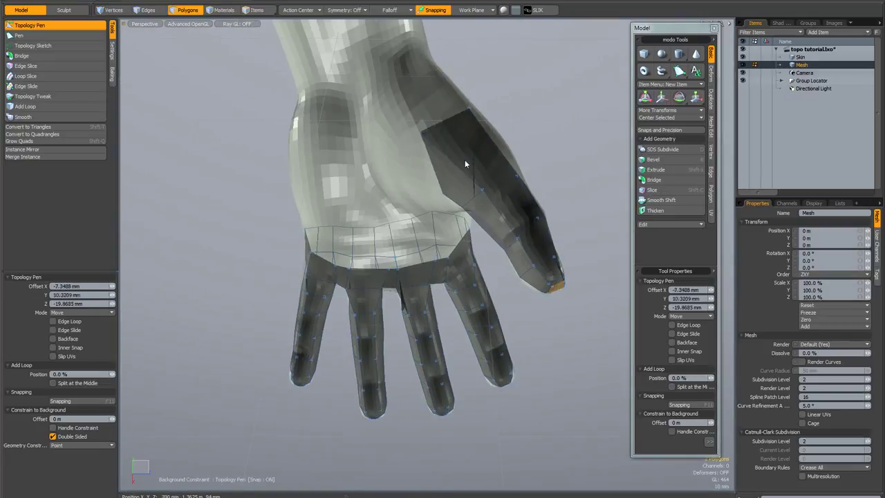
- Extrude the open edge loop of the palm and knuckle band towards the wrist and draw the web vertices together at the thumb base
alt+drag(487, 157, 410, 246)
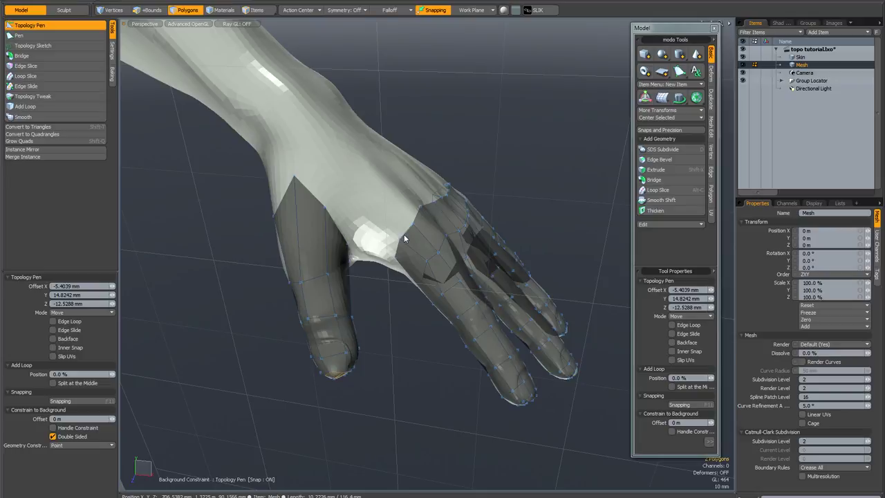
shift+right_drag(406, 237, 363, 219)
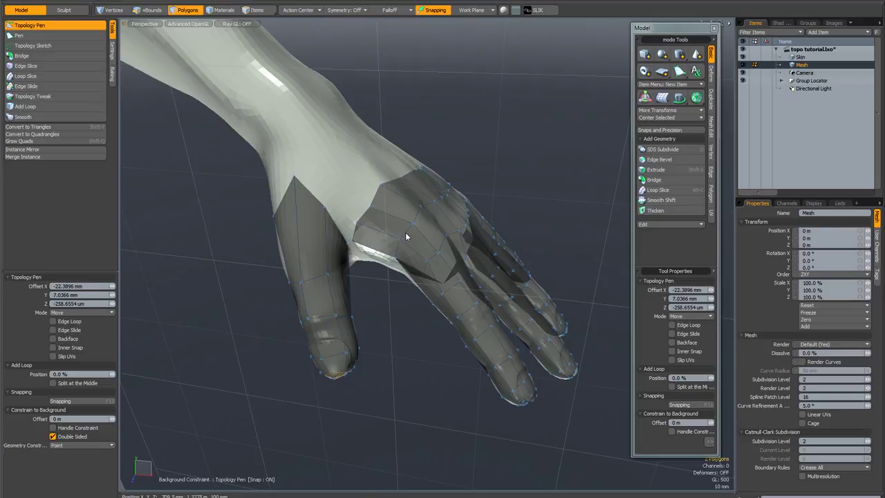
alt+drag(406, 237, 368, 184)
scroll(368, 238, up, 5)
alt+drag(369, 241, 324, 239)
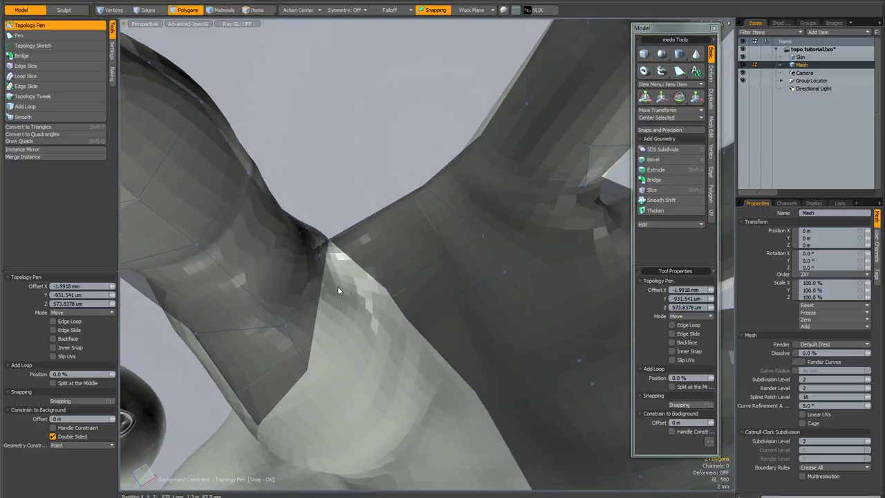
drag(306, 374, 359, 333)
drag(385, 292, 388, 356)
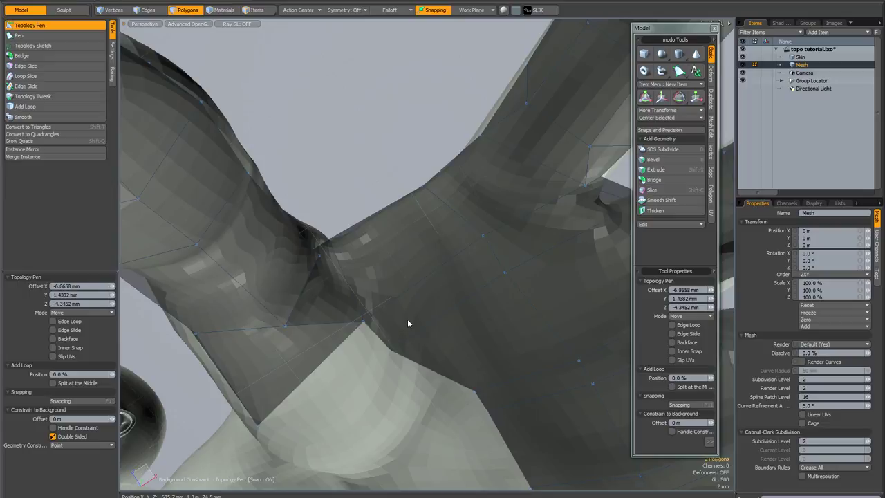
- Reposition the vertices along the open palm border beside the thumb to even out its edge
alt+drag(407, 323, 408, 305)
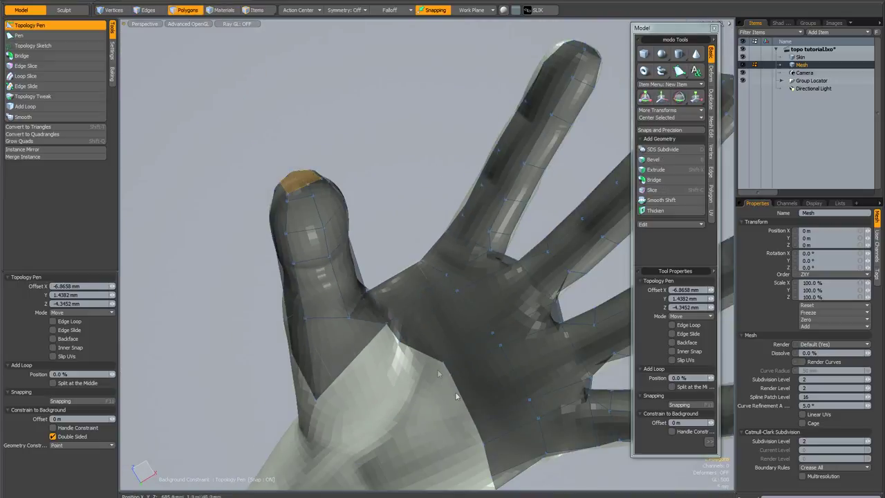
drag(442, 362, 440, 367)
drag(399, 341, 382, 336)
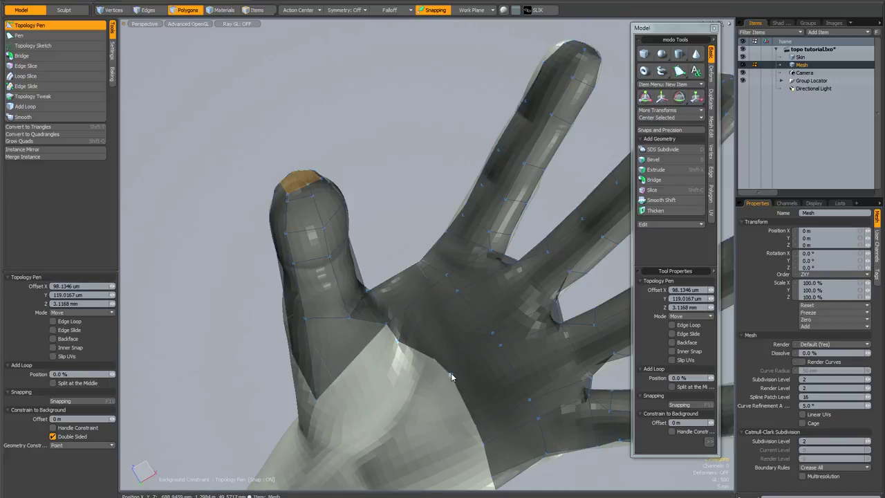
drag(451, 373, 333, 391)
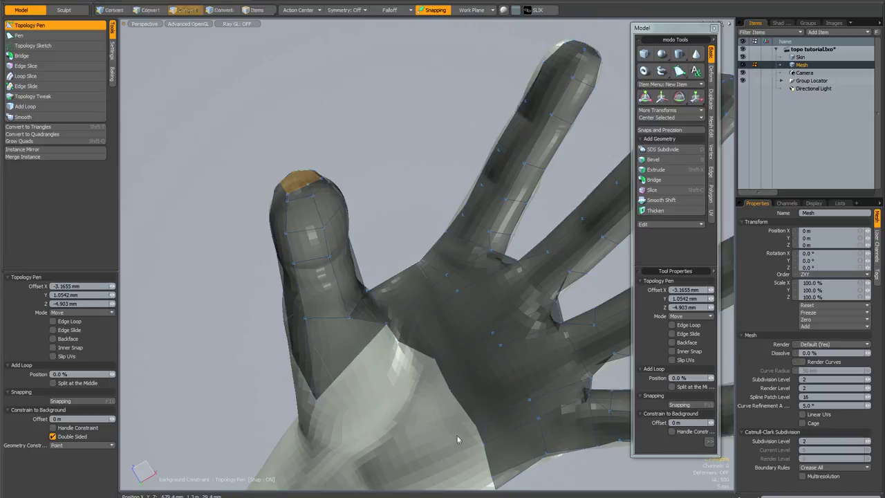
alt+drag(457, 439, 402, 366)
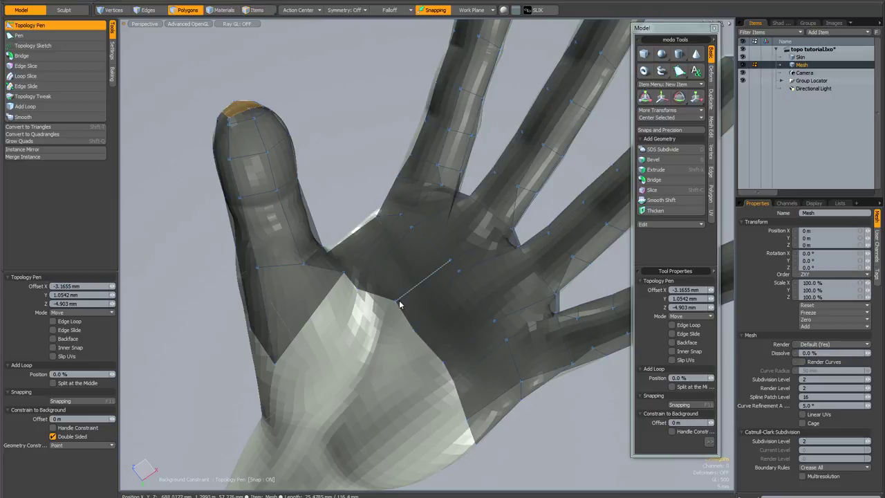
- Reposition the vertices along the open border of the palm and the back of the hand to smooth its curve
click(445, 363)
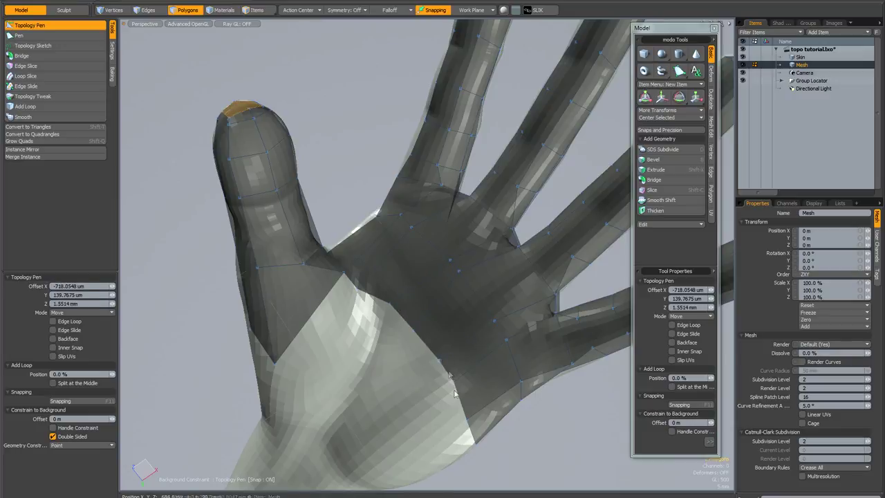
alt+drag(454, 387, 311, 200)
alt+drag(347, 324, 350, 281)
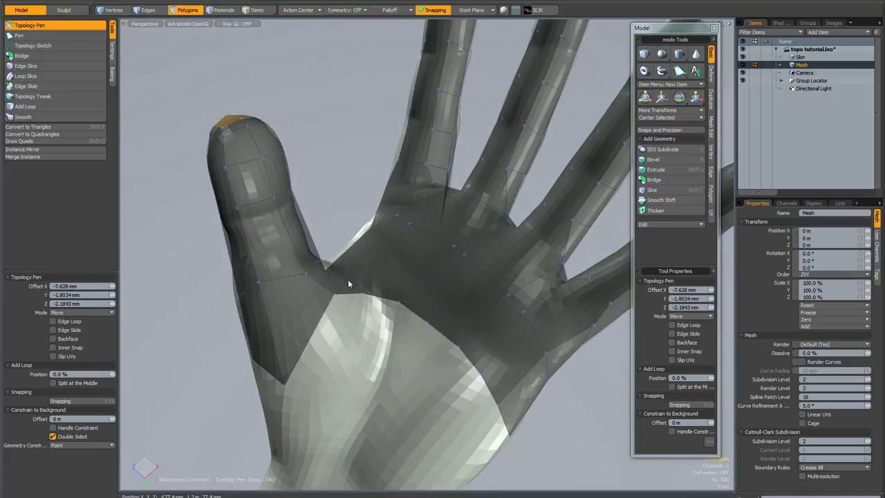
alt+drag(355, 263, 357, 322)
drag(342, 247, 337, 233)
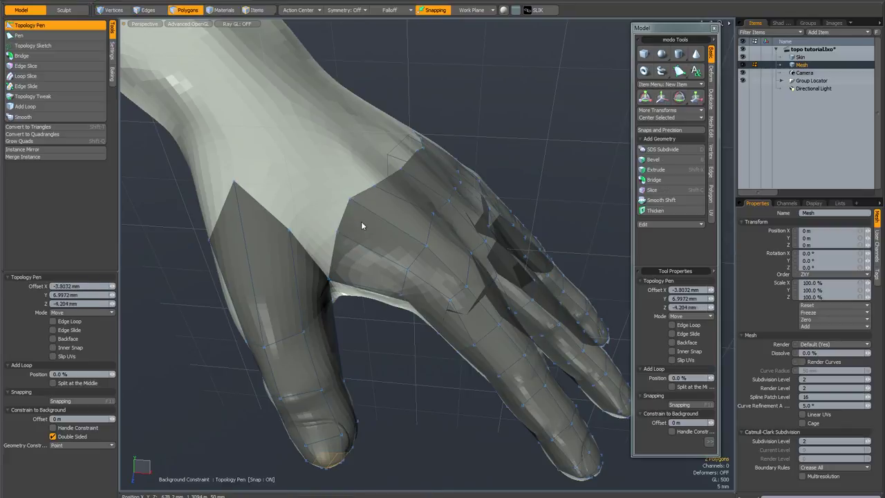
drag(362, 226, 386, 183)
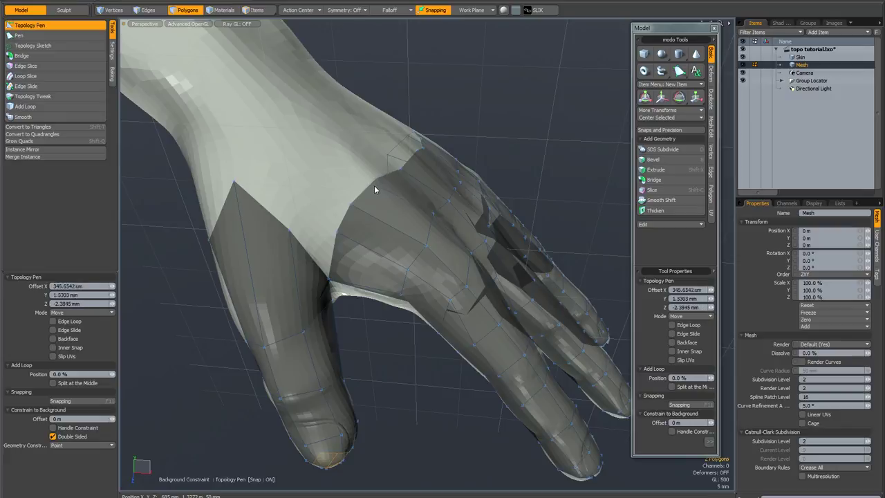
- Pull the web vertex between thumb and hand towards the wrist, and spread the pointed tip of the thumb's open border
alt+drag(257, 256, 304, 198)
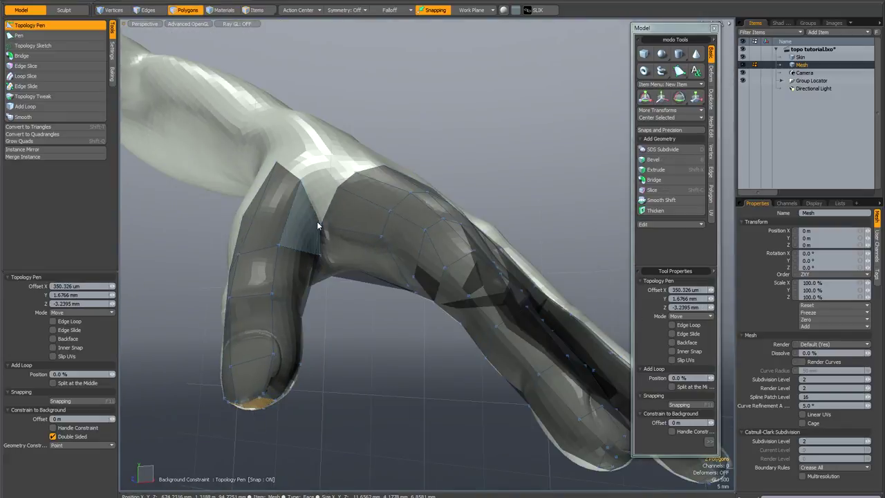
drag(320, 229, 322, 229)
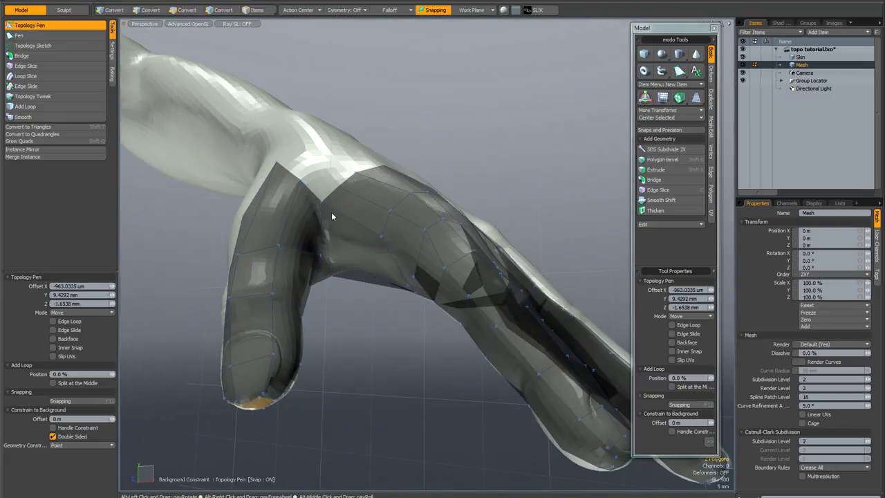
scroll(326, 228, up, 2)
mouse_move(335, 293)
alt+mouse_down()
mouse_move(327, 226)
mouse_move(333, 296)
alt+mouse_up()
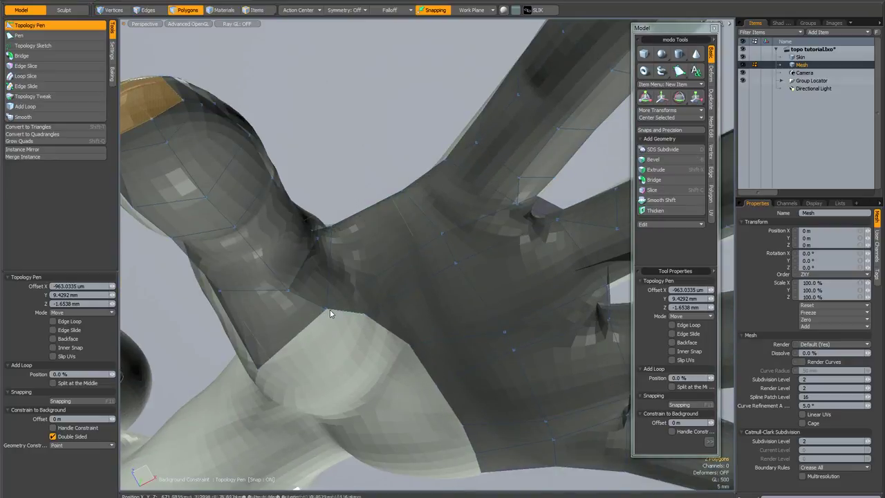
mouse_move(350, 254)
alt+mouse_down()
mouse_move(332, 237)
mouse_move(338, 281)
mouse_move(344, 260)
alt+mouse_up()
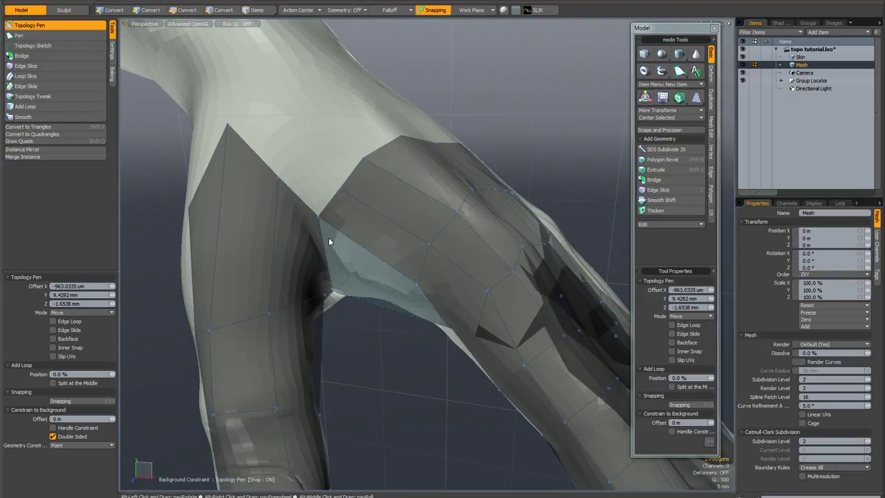
alt+drag(329, 237, 330, 239)
scroll(330, 238, down, 5)
key(3)
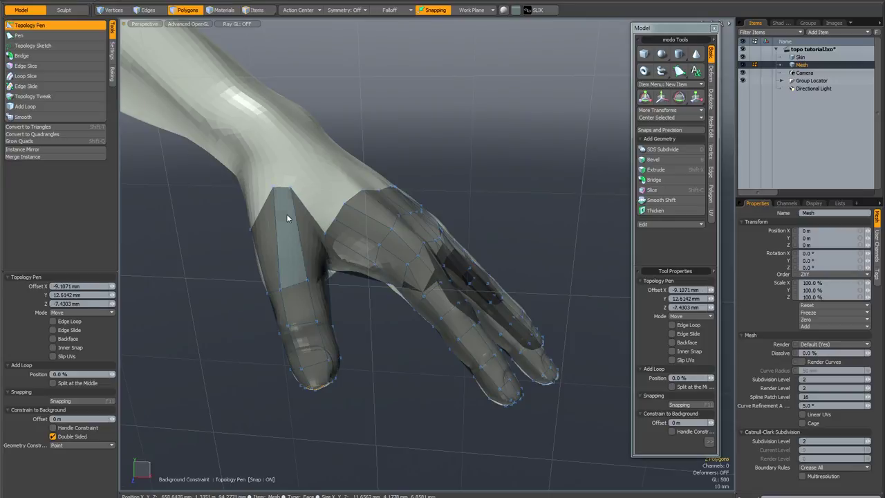
drag(273, 189, 268, 195)
alt+drag(328, 260, 325, 221)
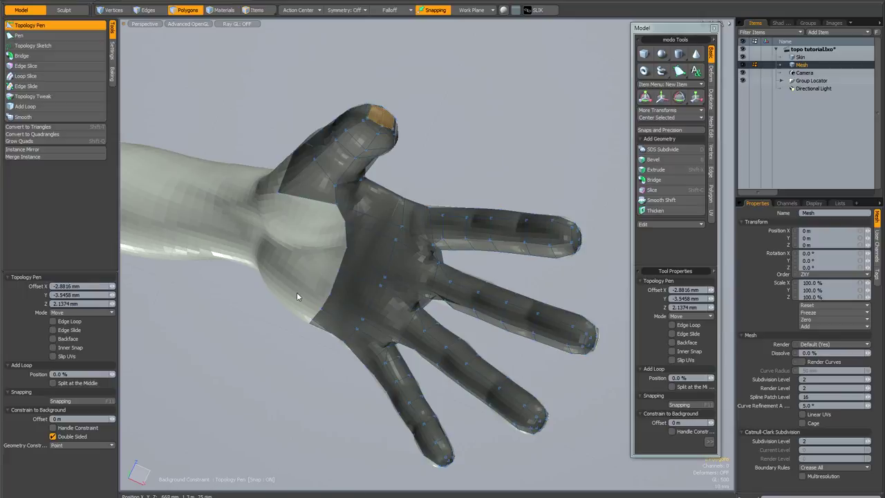
- Extrude new polygons from the open border of the hand towards the wrist, up to the level of the thumb's edge
alt+drag(297, 292, 373, 196)
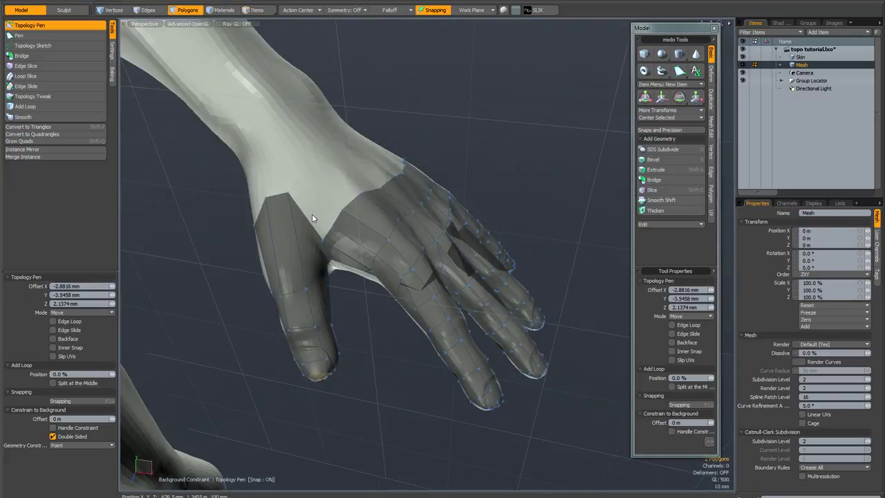
alt+drag(311, 217, 395, 213)
shift+drag(337, 272, 291, 238)
shift+drag(345, 251, 353, 236)
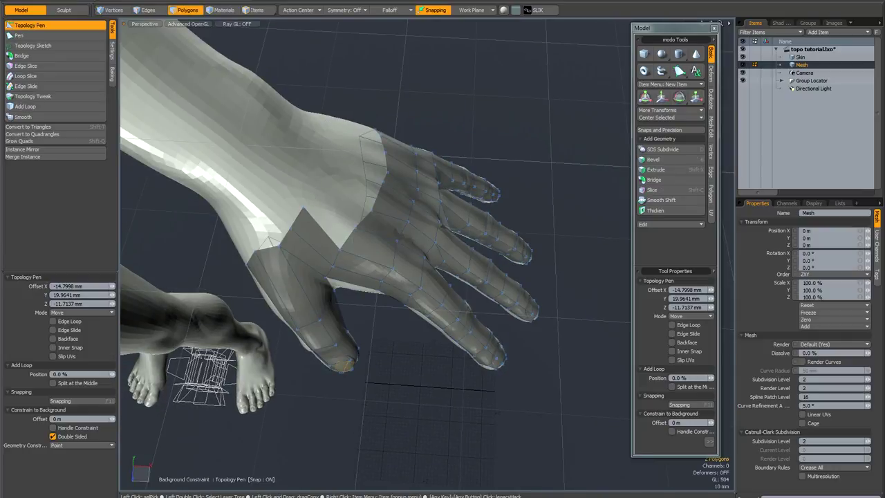
alt+drag(304, 209, 450, 182)
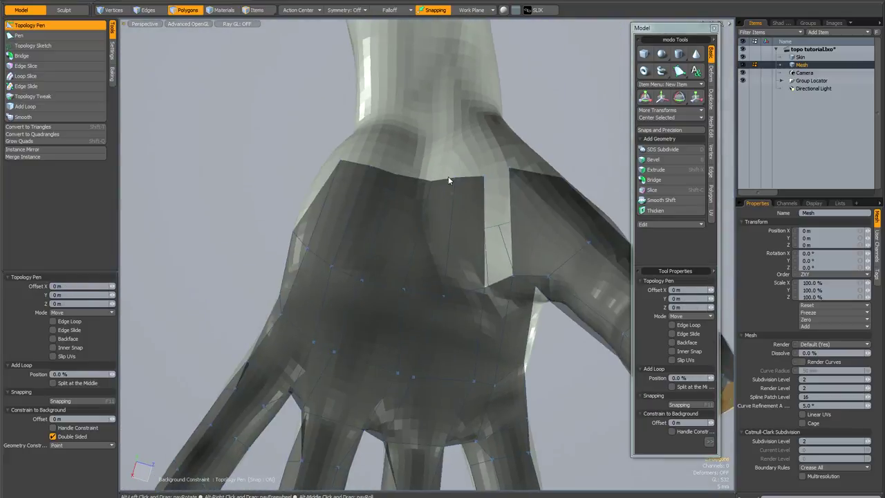
- Fill the gap between the palm strip and the thumb to close the ring, and even out its wrist edge
shift+drag(500, 295, 501, 184)
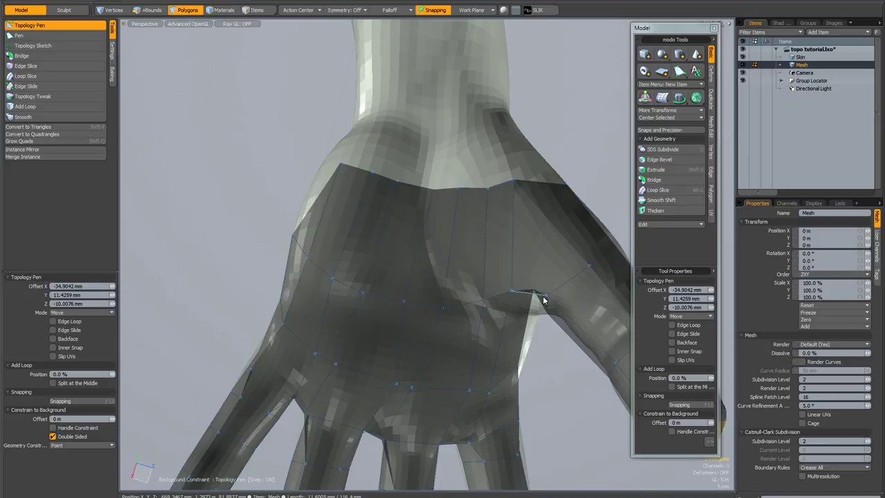
drag(488, 189, 488, 186)
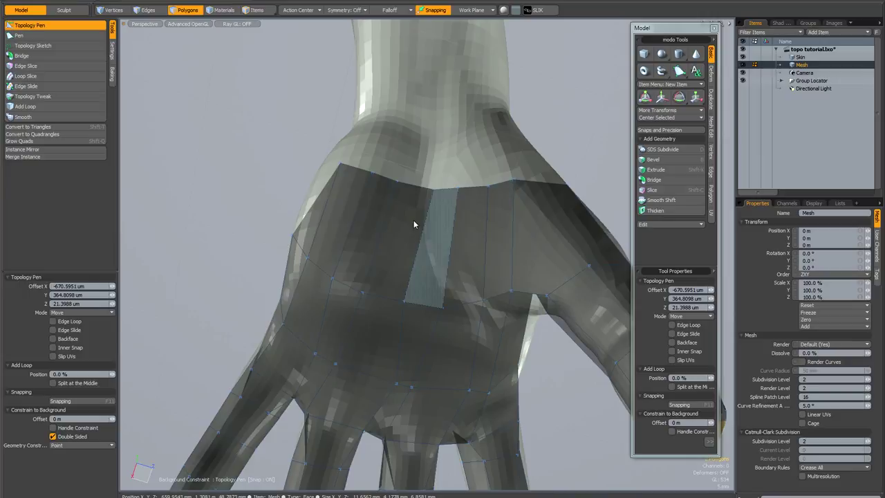
alt+drag(414, 224, 429, 274)
alt+drag(390, 351, 415, 304)
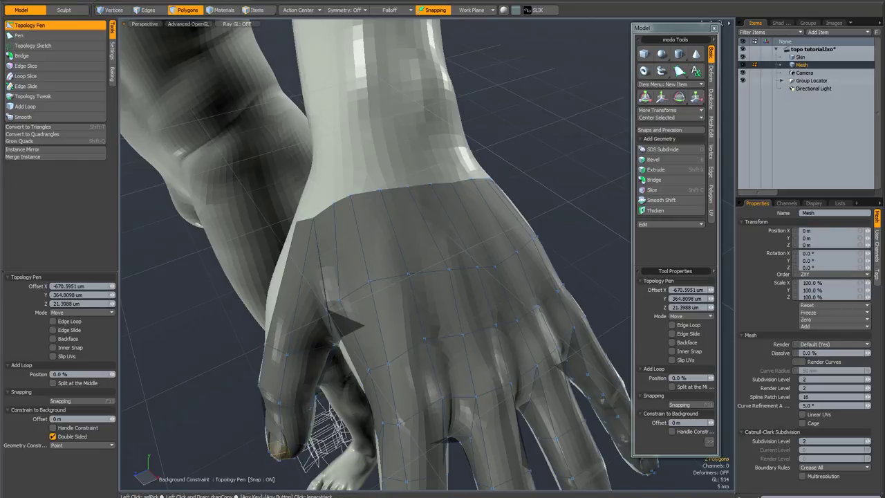
- Align the work plane with the arm, setting its rotation to X -3.6°, Y 97.0° and Z 150.1°
scroll(445, 179, down, 8)
alt+drag(445, 178, 474, 150)
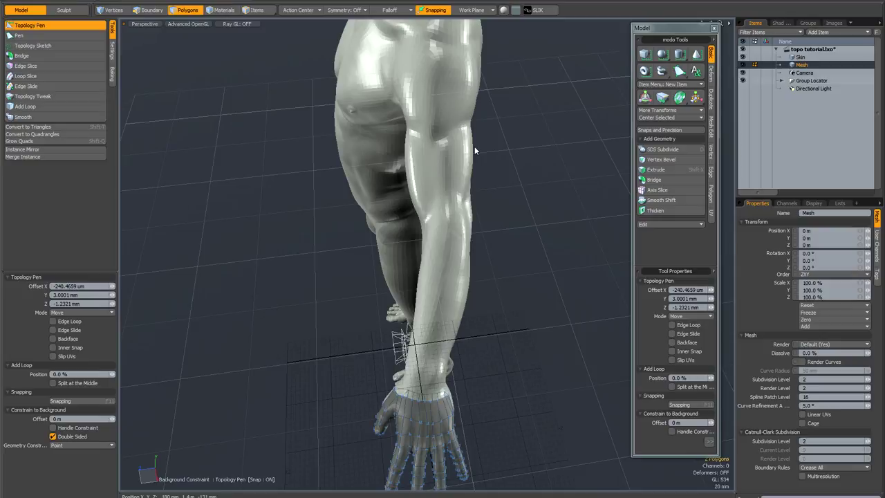
alt+drag(475, 150, 481, 178)
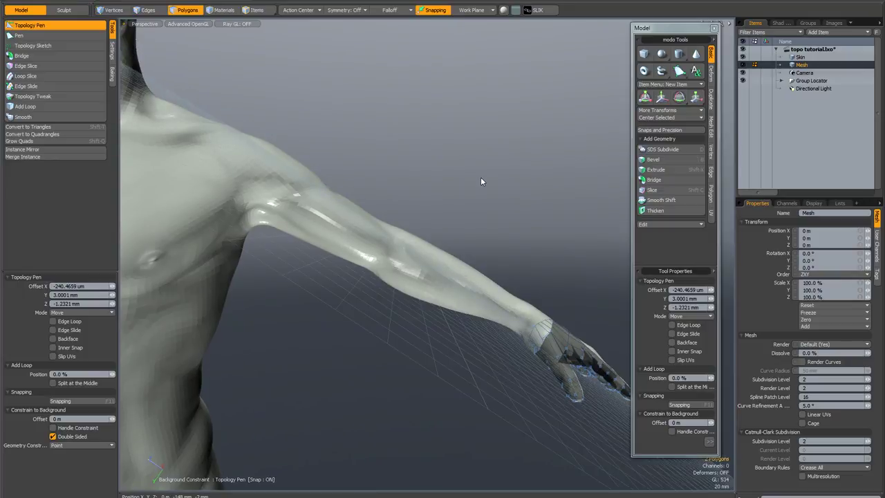
alt+drag(472, 186, 464, 185)
key(shift+Home)
drag(517, 209, 520, 209)
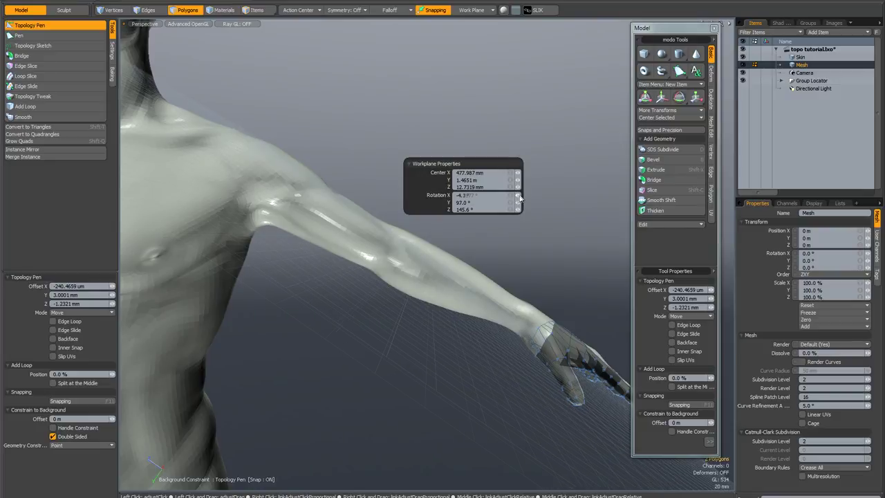
drag(520, 198, 520, 212)
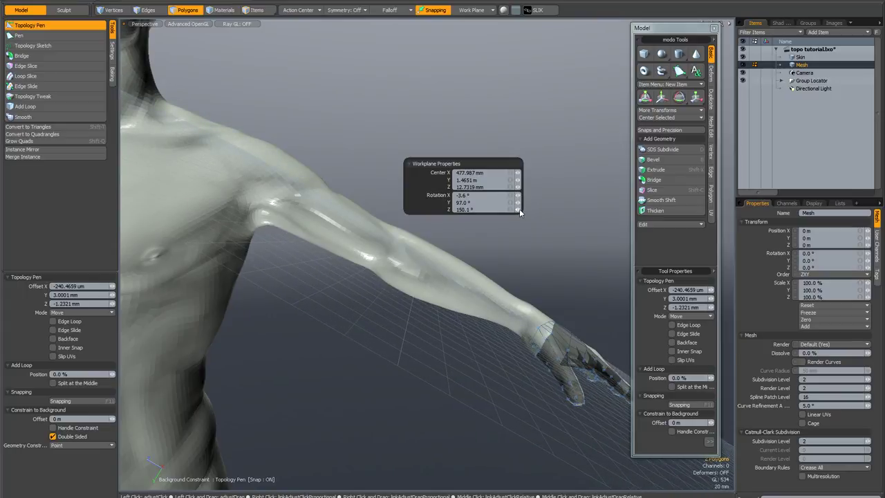
- Draw a tube with 10 sides and 4 segments from the shoulder through the elbow to the wrist, with a 61.2 mm radius
mouse_move(450, 97)
alt+mouse_down()
mouse_move(428, 119)
mouse_move(450, 117)
mouse_move(419, 106)
mouse_move(442, 111)
alt+mouse_up()
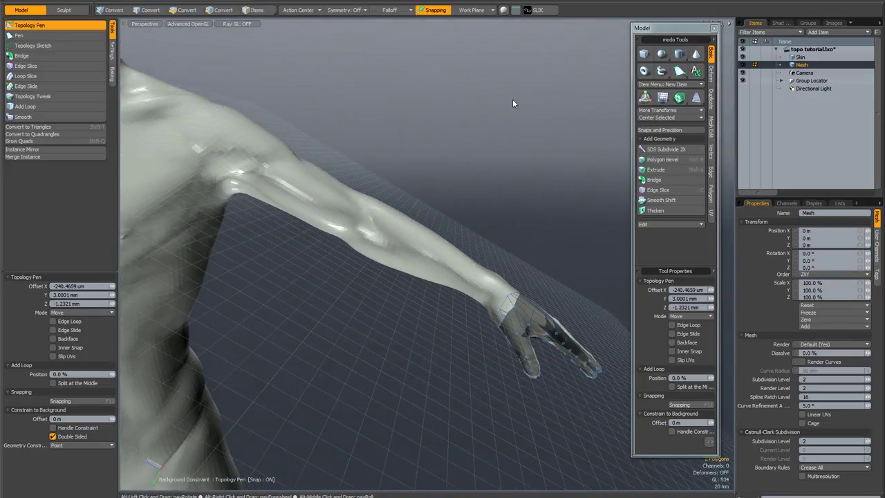
click(662, 71)
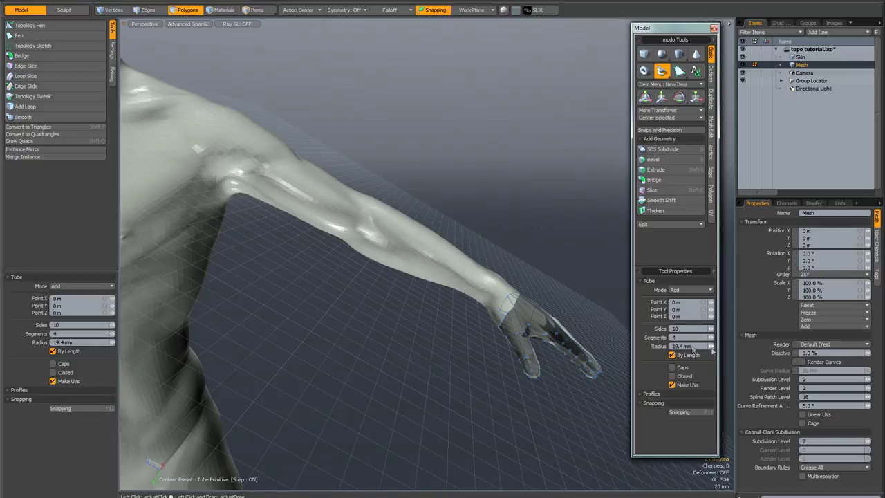
click(252, 160)
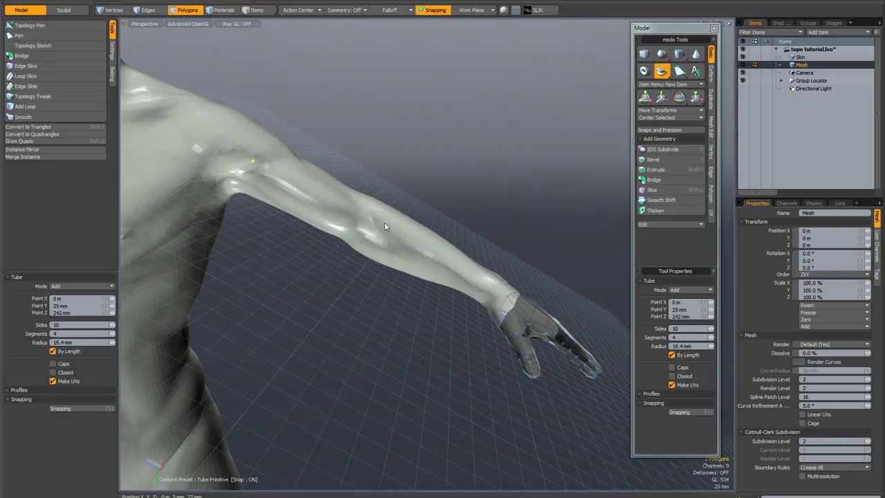
click(368, 227)
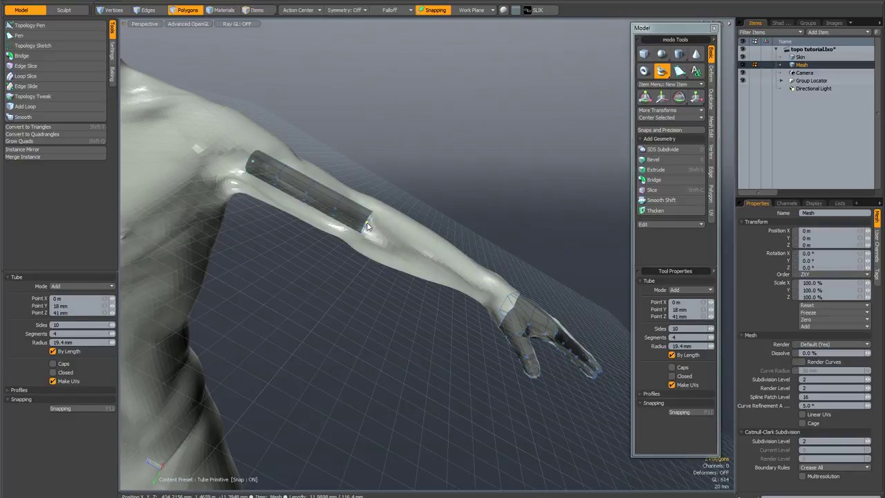
click(487, 285)
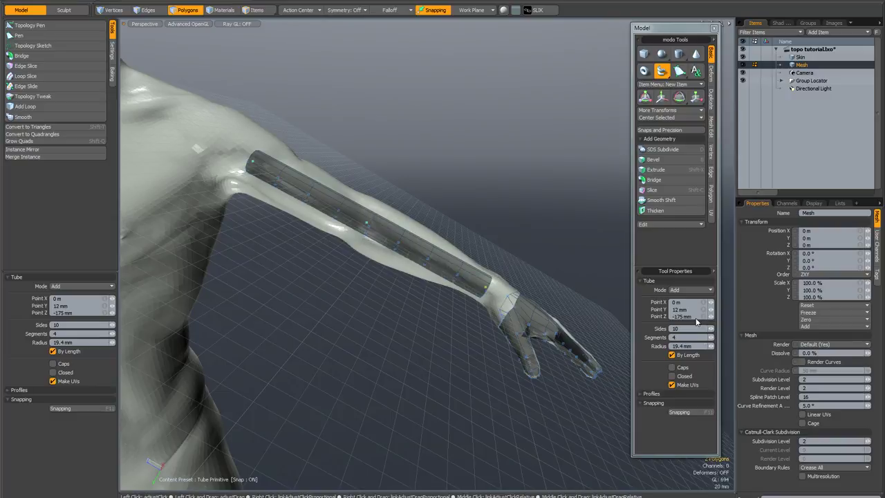
drag(712, 348, 716, 349)
alt+drag(557, 212, 489, 221)
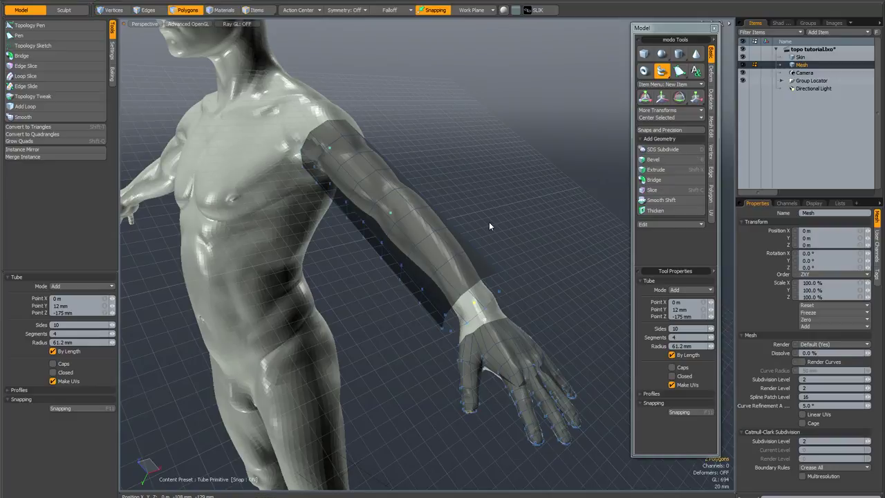
- Shrink the arm tube onto the sculpted arm using Smooth with strength 1.0 and 1272 iterations
key(space)
double_click(462, 273)
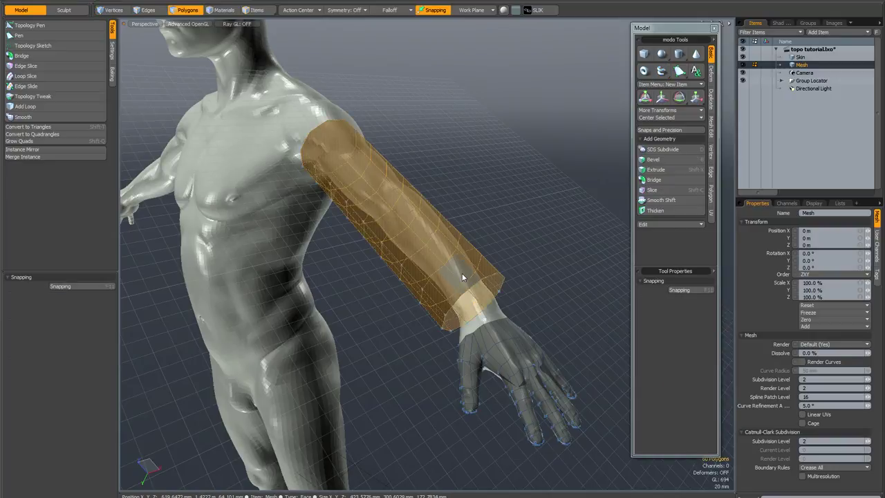
click(67, 114)
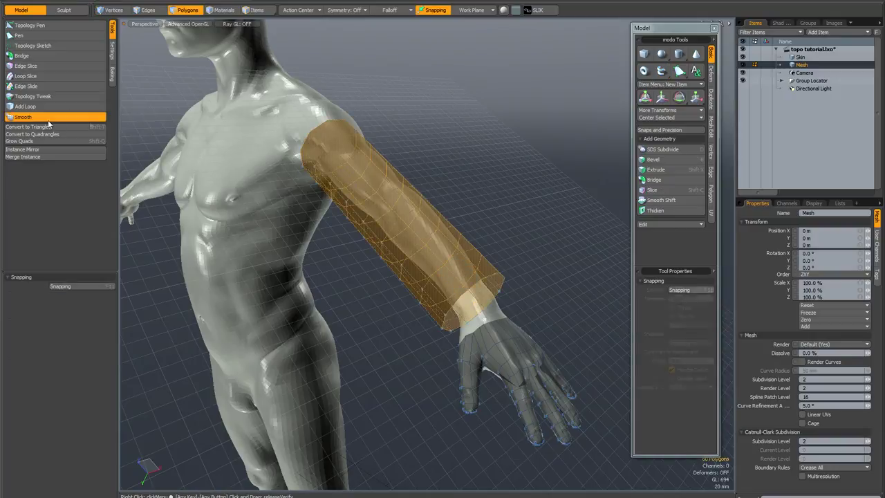
click(443, 192)
alt+drag(443, 194, 494, 209)
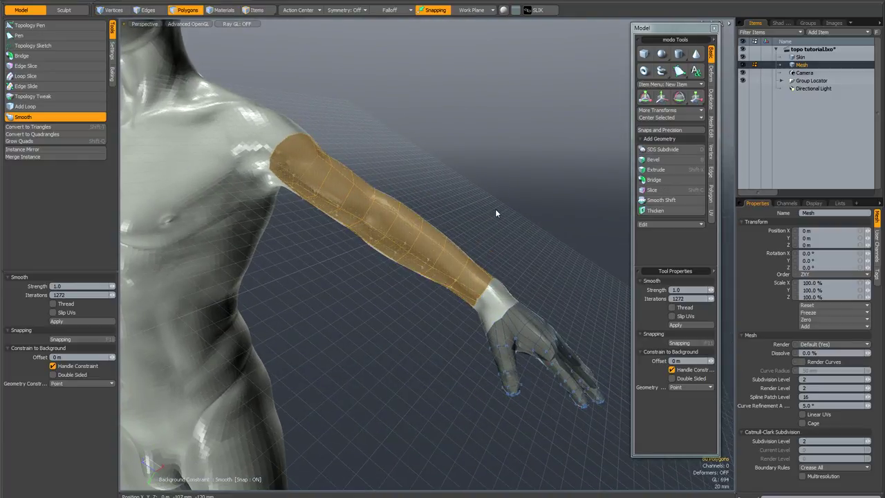
alt+drag(495, 210, 560, 181)
key(space)
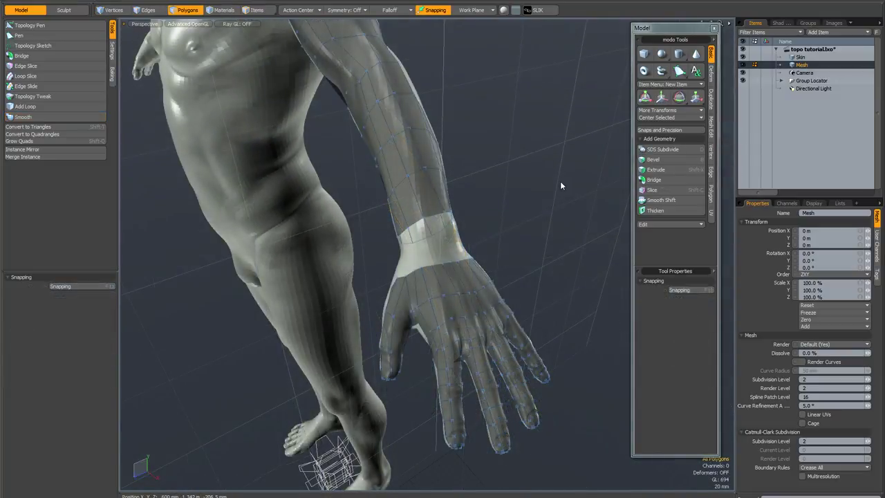
- Select the open edge loops of the hand and the forearm tube in turn to compare their edge counts
alt+drag(525, 224, 549, 225)
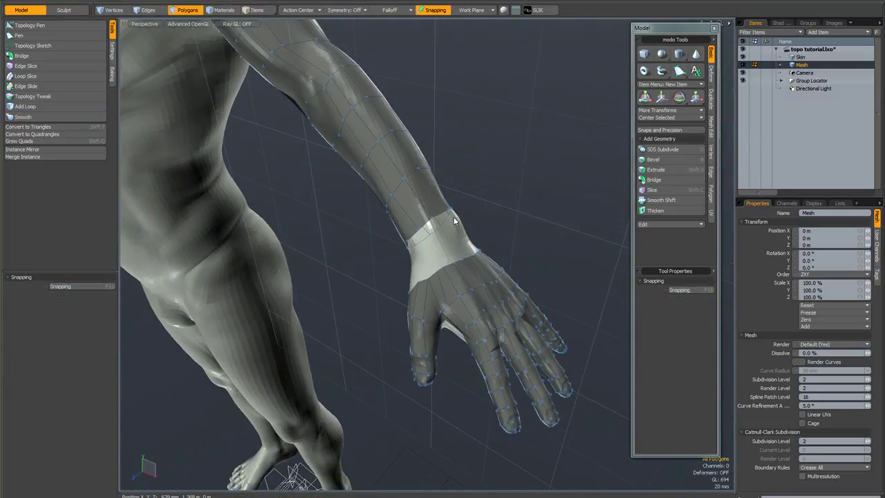
alt+drag(462, 255, 510, 220)
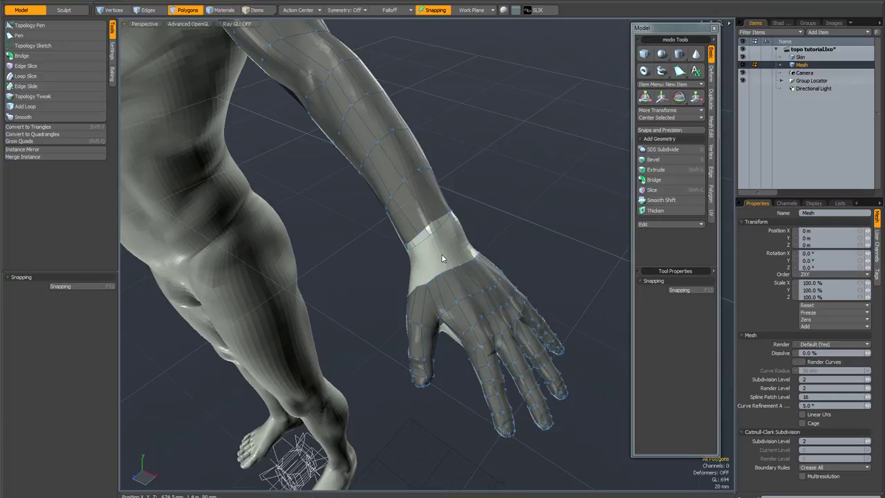
key(2)
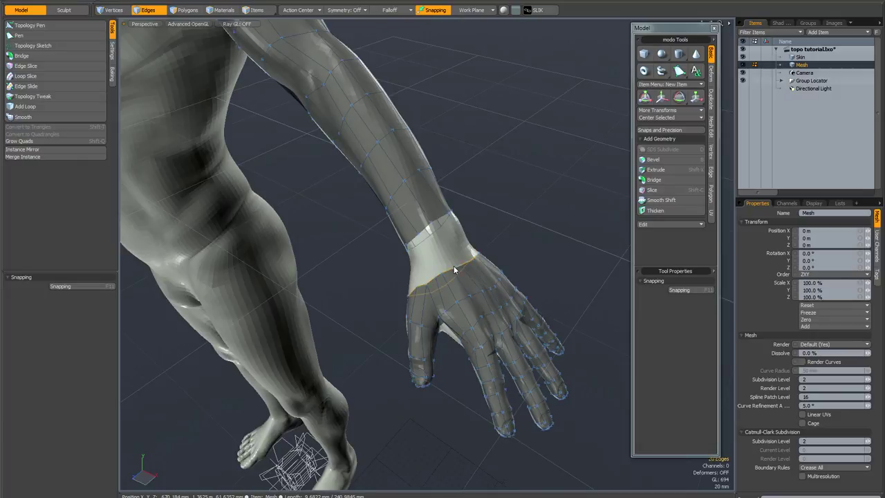
drag(686, 34, 671, 19)
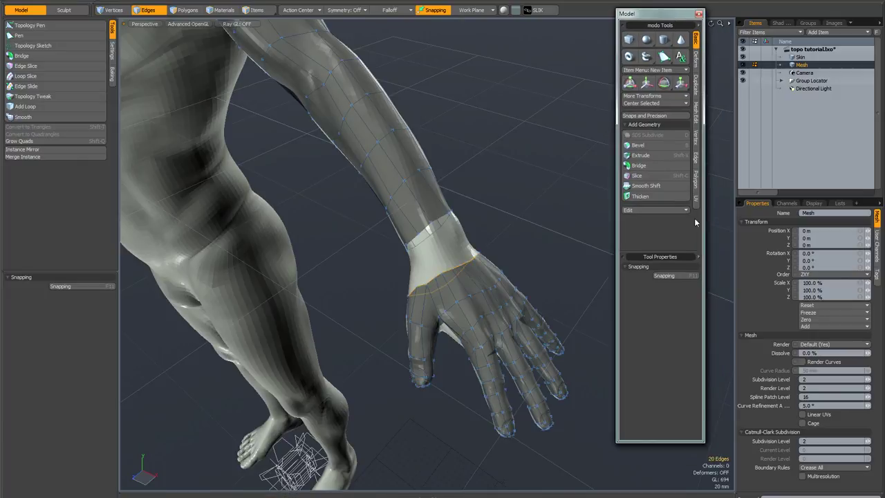
double_click(426, 229)
mouse_move(531, 215)
alt+mouse_down()
mouse_move(479, 213)
mouse_move(533, 216)
alt+mouse_up()
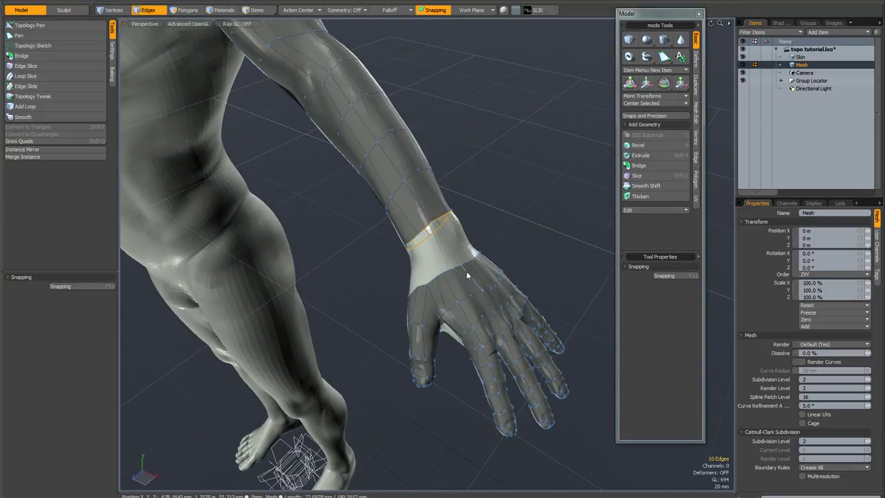
- Deselect the edge loops and adjust the hand mesh's open wrist edge with the Topology Pen
click(506, 218)
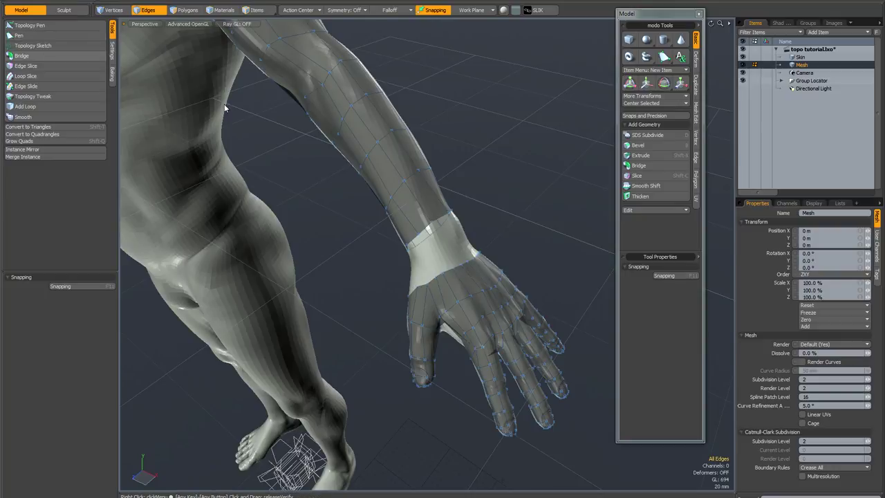
click(50, 26)
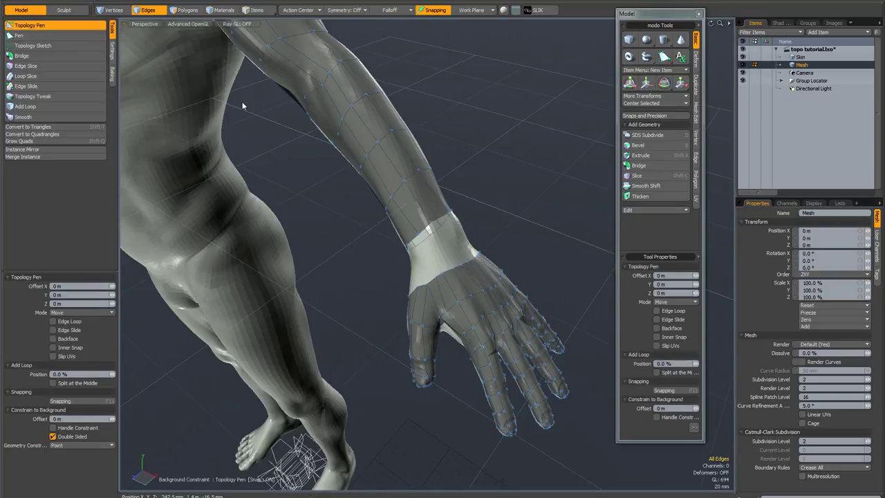
right_drag(457, 268, 460, 272)
alt+drag(407, 278, 486, 262)
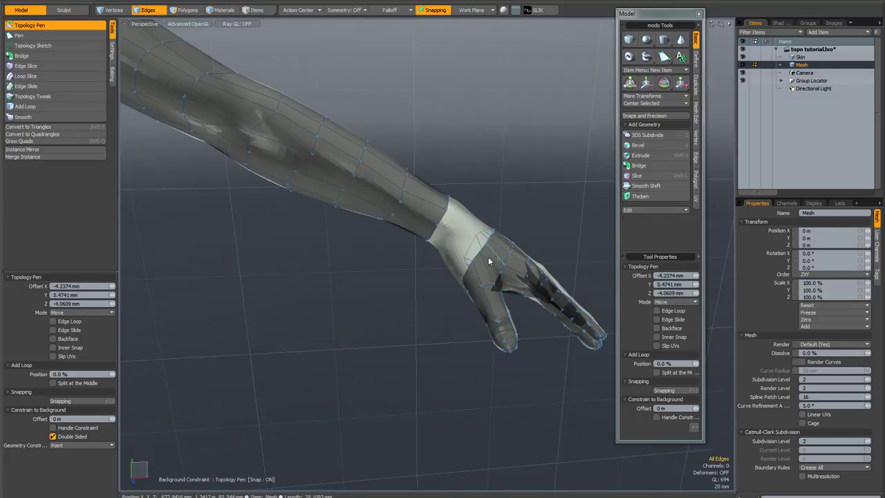
scroll(486, 259, up, 5)
scroll(488, 254, down, 4)
alt+drag(488, 255, 470, 237)
scroll(494, 252, up, 3)
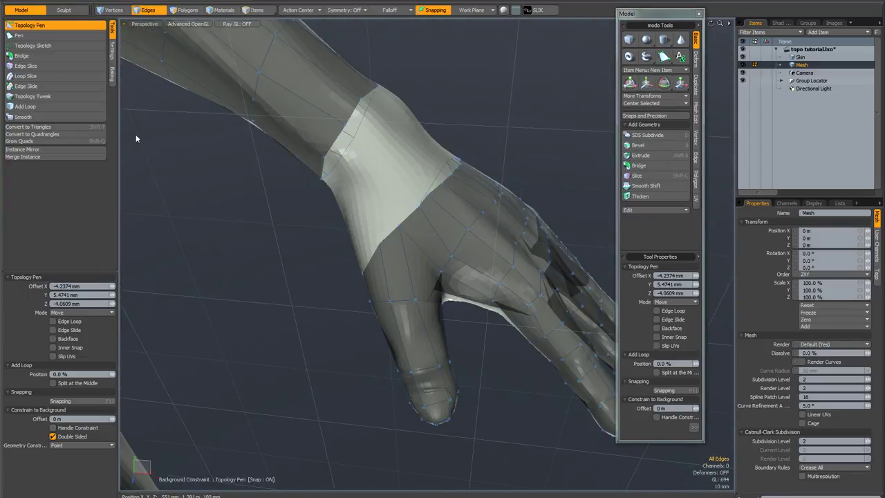
- Nudge the points along the hand's open wrist edge over the sculpt with Topology Tweak
click(33, 97)
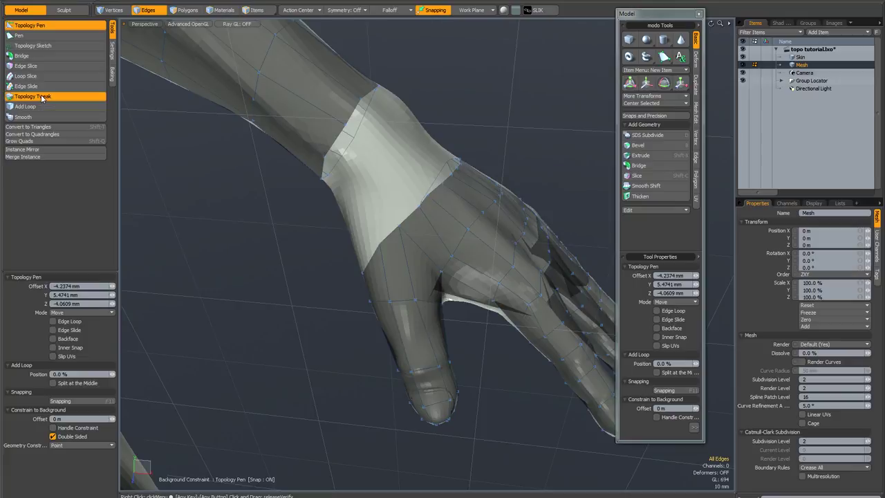
drag(400, 227, 399, 229)
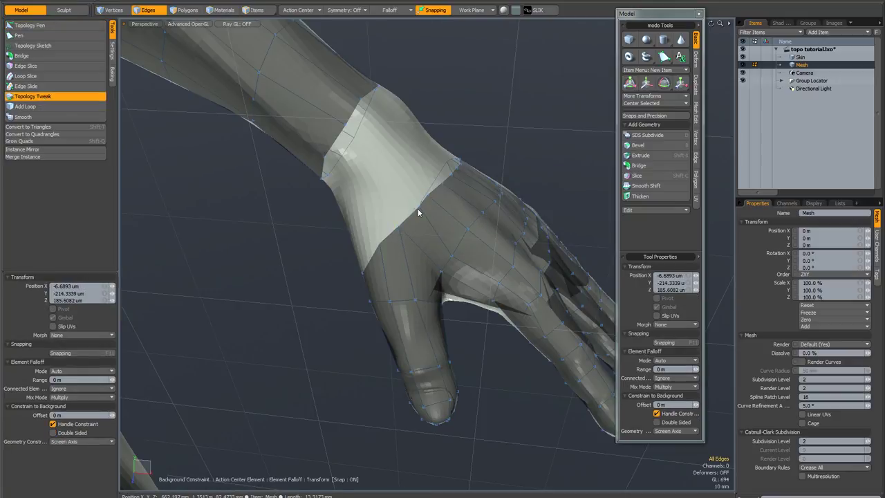
click(421, 208)
alt+drag(420, 208, 377, 251)
click(383, 254)
alt+drag(472, 192, 412, 217)
scroll(423, 195, down, 4)
scroll(421, 196, up, 1)
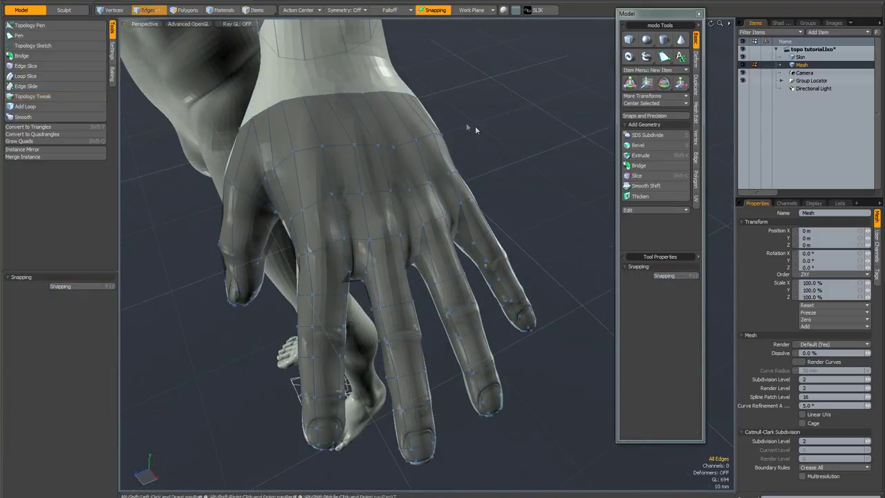
mouse_move(475, 126)
alt+mouse_down()
mouse_move(482, 131)
mouse_move(468, 131)
alt+mouse_up()
key(2)
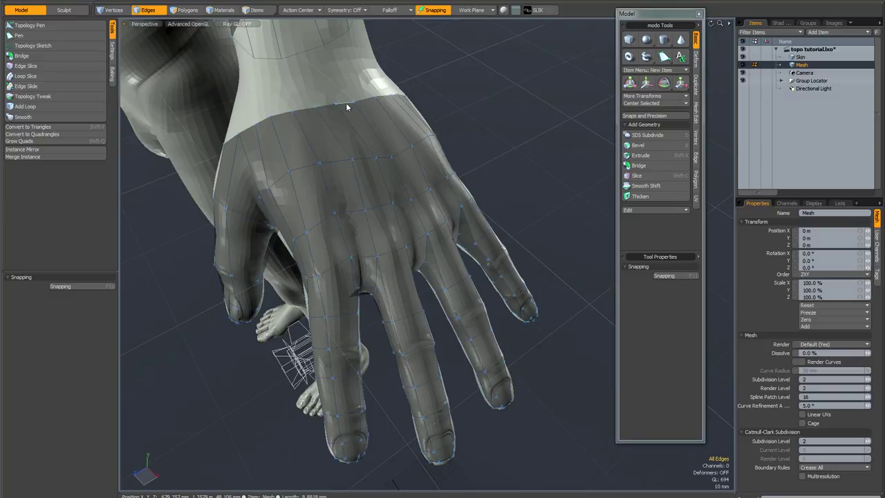
alt+drag(377, 109, 402, 129)
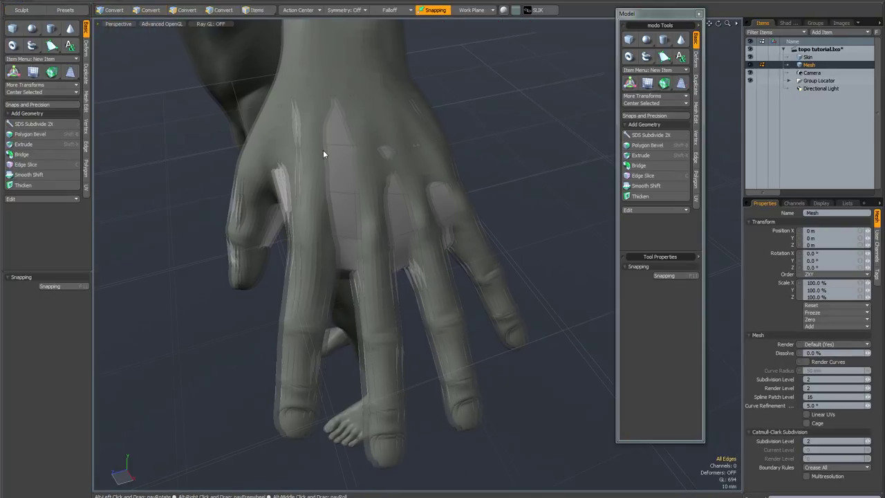
- Set the background items to Invisible and display the hand and arm mesh as a smooth subdivision surface
key(ctrl+3)
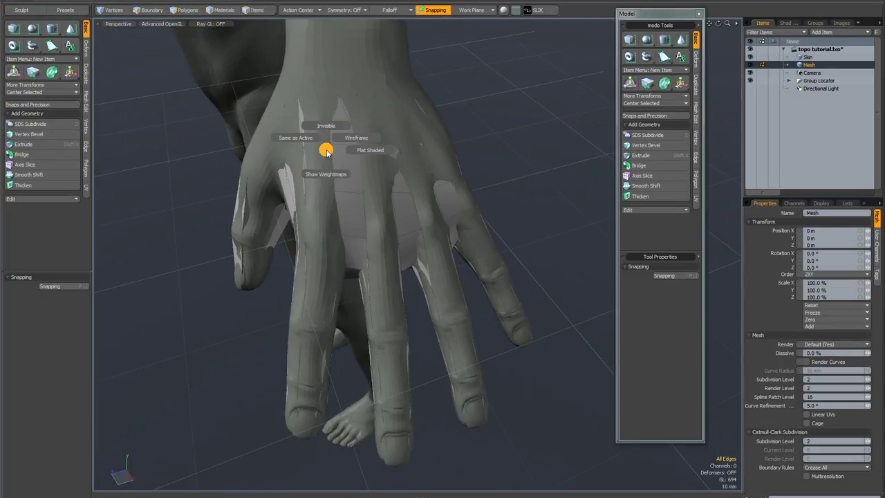
click(329, 140)
alt+drag(329, 141, 325, 173)
key(Tab)
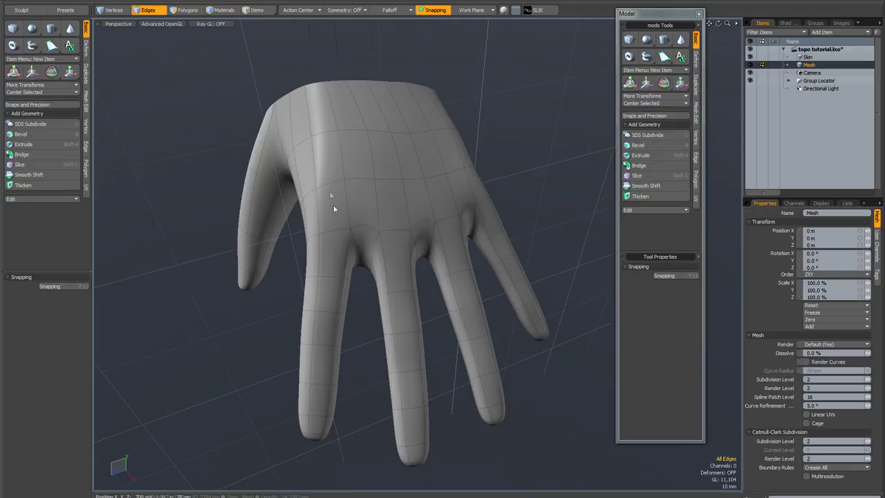
- Edge Slice an inverted V across the back of the hand above the gap between the index and middle fingers
key(alt+c)
alt+drag(338, 208, 334, 213)
key(2)
click(318, 237)
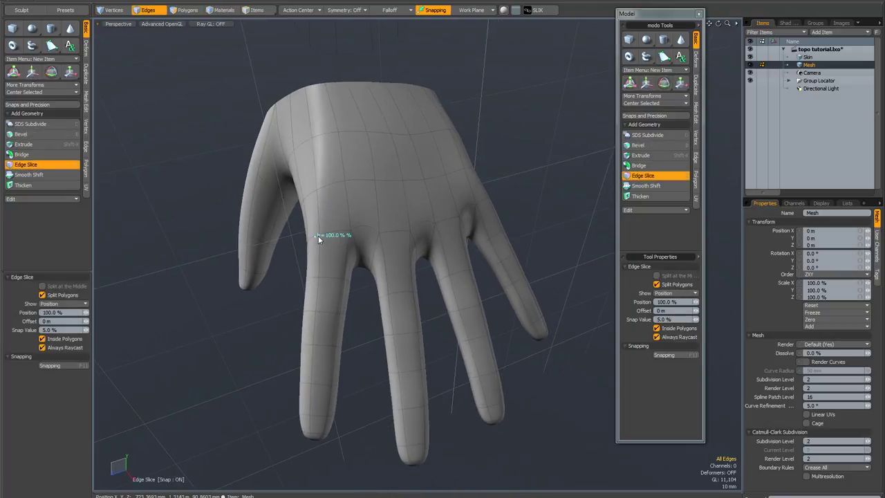
click(345, 180)
click(379, 237)
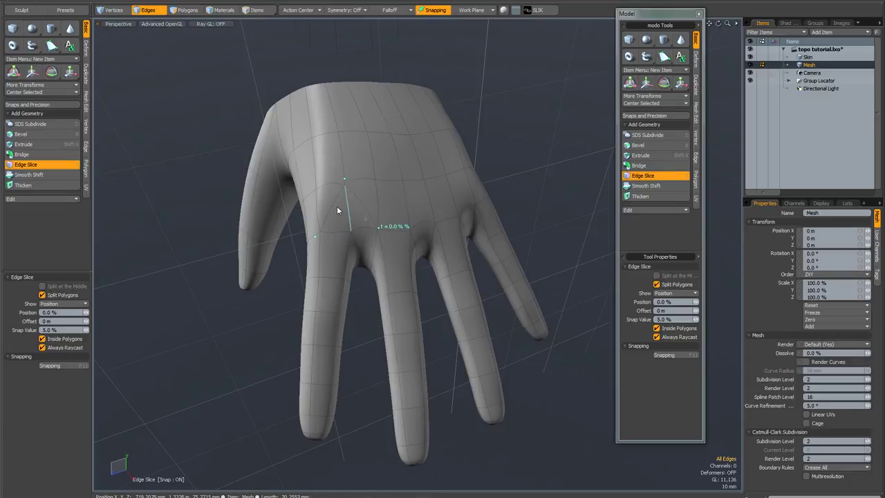
alt+drag(366, 218, 348, 229)
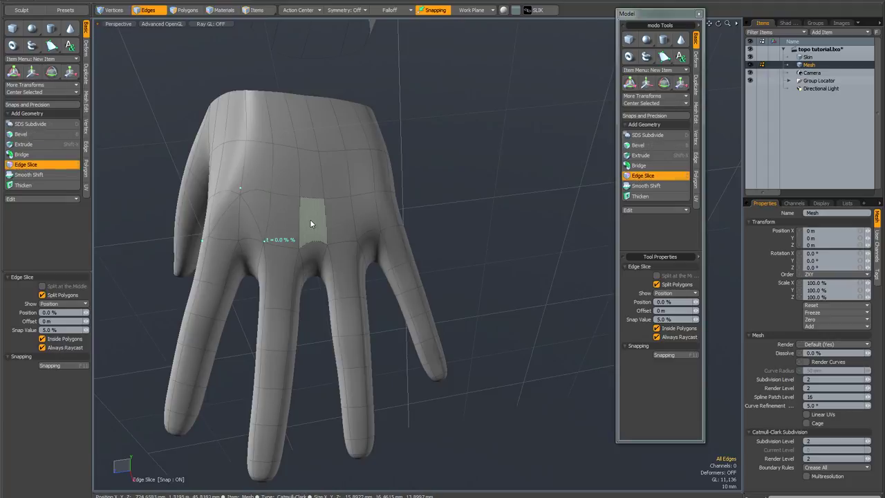
- Cut a second inverted V with Edge Slice on the back of the hand above the gap between ring and little fingers
alt+drag(310, 218, 303, 220)
shift+click(302, 247)
click(327, 201)
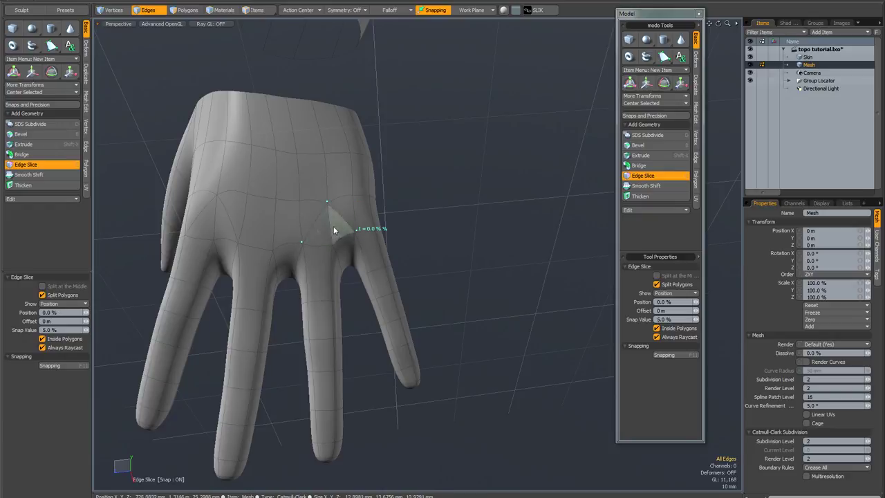
alt+drag(316, 238, 328, 236)
key(q)
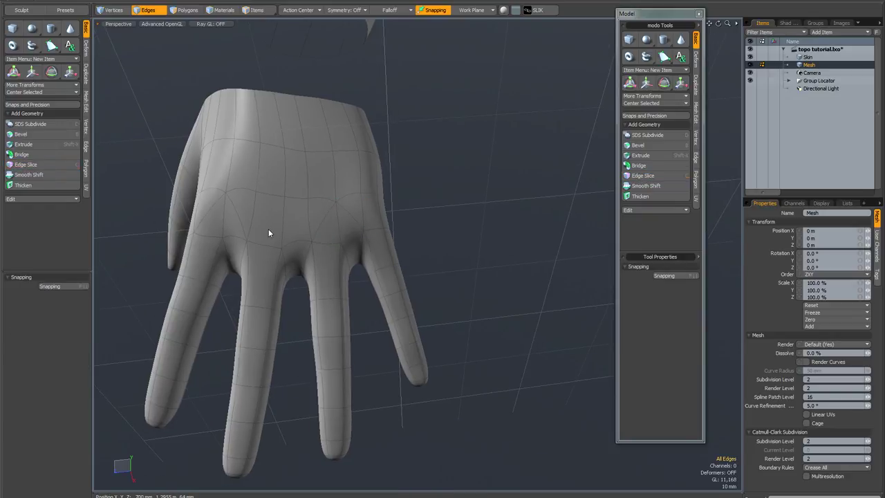
- Delete the lengthwise edge inside the V cut between the index and middle knuckles
key(ctrl)
click(223, 218)
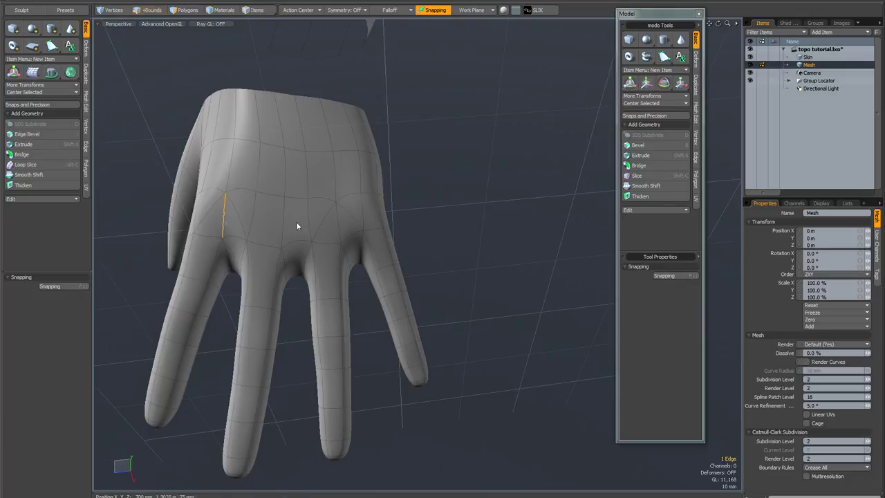
key(Delete)
alt+drag(251, 228, 256, 203)
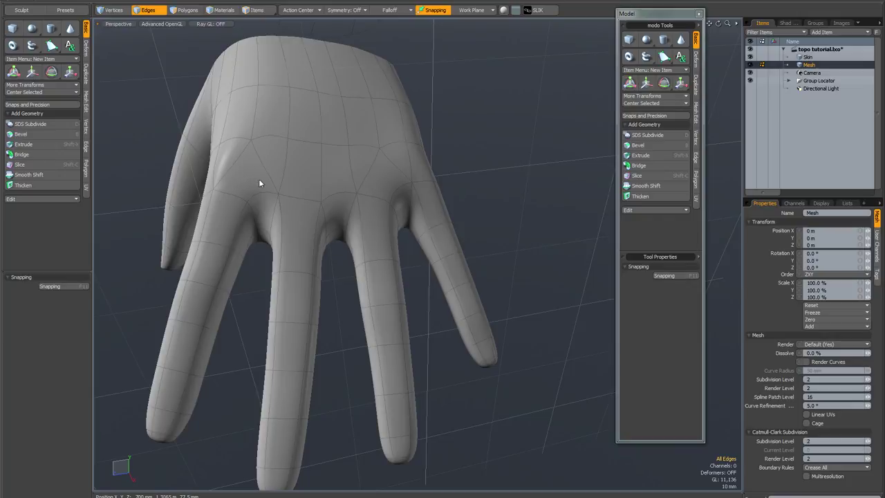
alt+drag(249, 177, 258, 198)
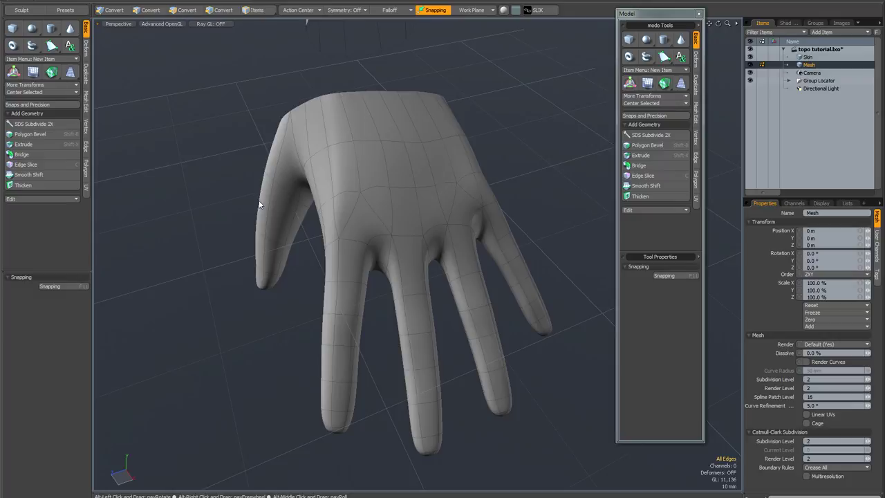
- Remove the surplus lengthwise edge rows running from the knuckles to the wrist on the back of the hand
click(334, 219)
shift+click(319, 131)
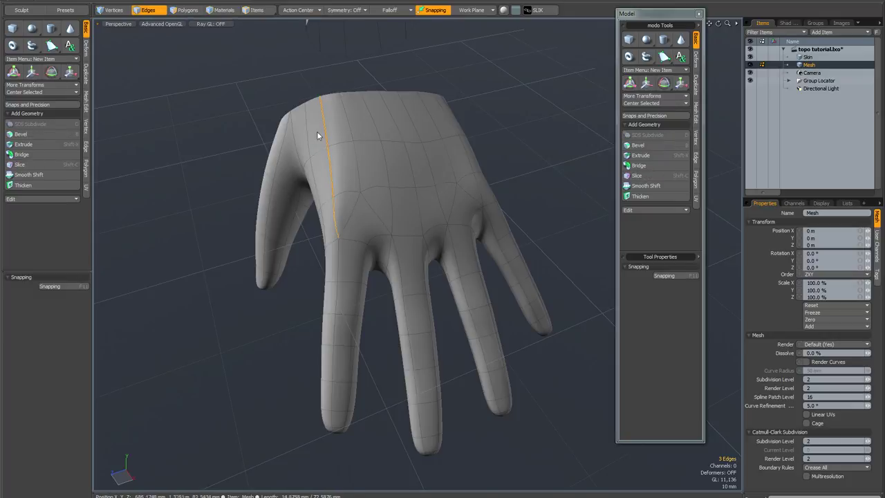
key(BackSpace)
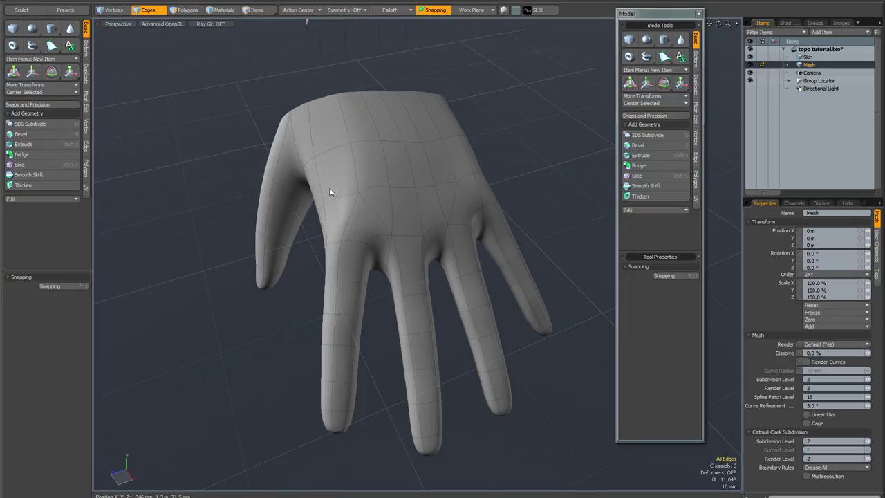
mouse_move(375, 128)
mouse_down()
mouse_move(401, 225)
mouse_move(379, 147)
mouse_up()
key(2)
key(BackSpace)
key(2)
key(Escape)
alt+drag(390, 222, 353, 155)
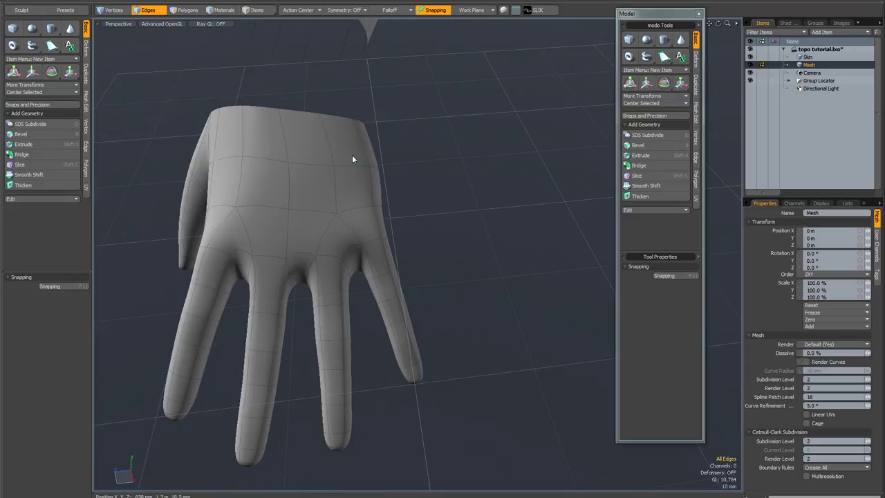
alt+drag(237, 221, 287, 209)
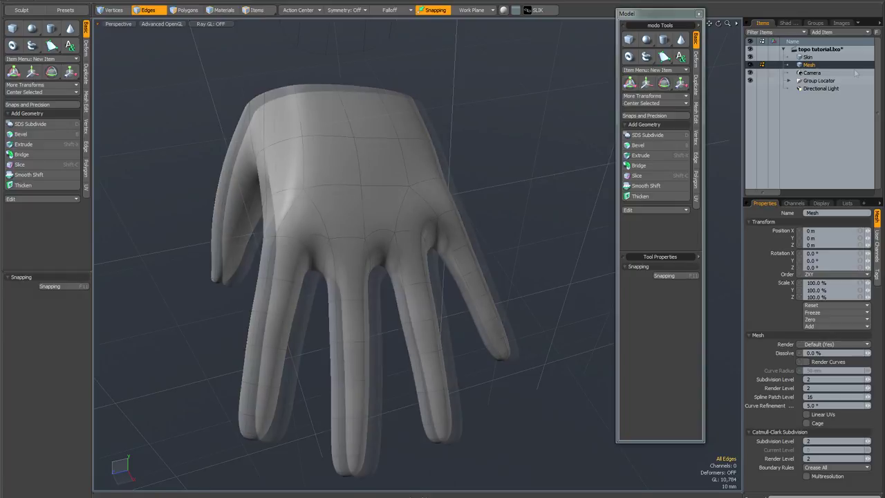
- Select the hand's open wrist loop to check its edge count, and clear the selection
double_click(360, 92)
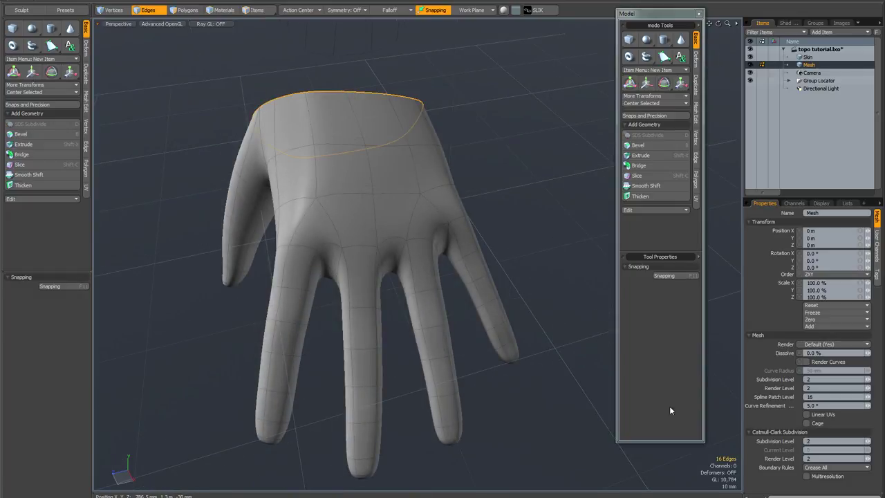
alt+drag(408, 333, 408, 279)
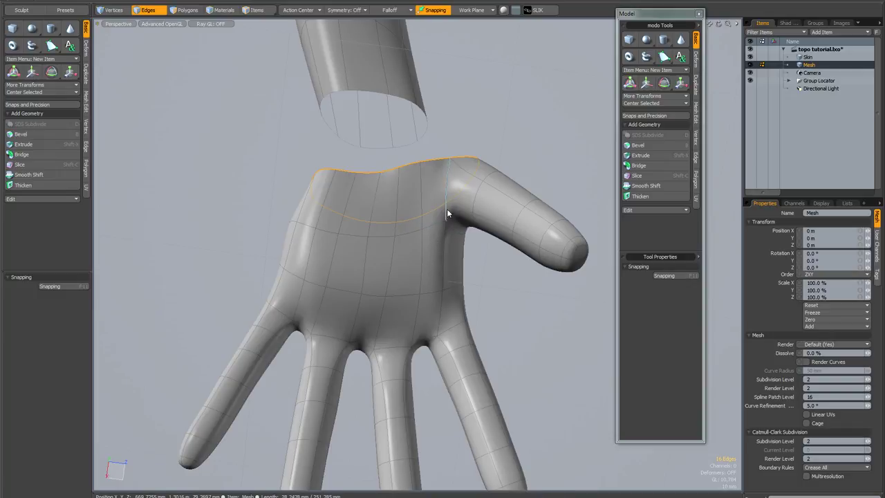
alt+drag(433, 247, 442, 257)
click(481, 282)
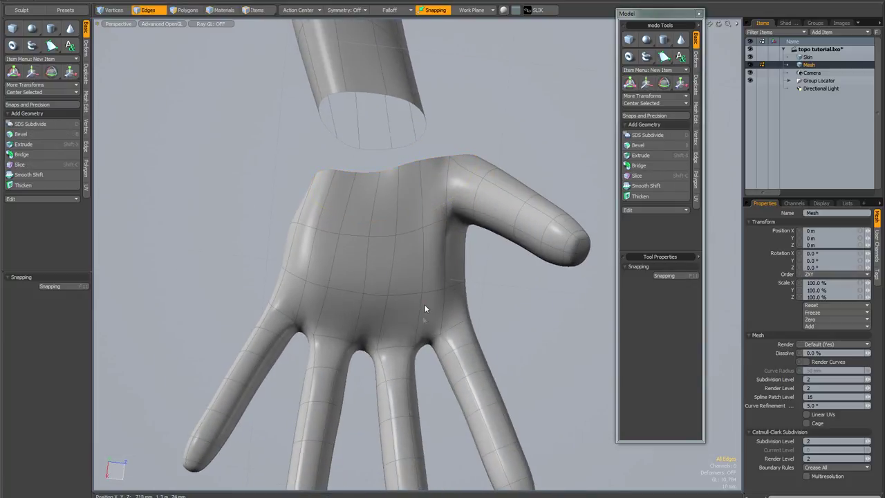
- Edge Slice a V across the palm at the middle finger's base, between the two neighbouring finger gaps
key(c)
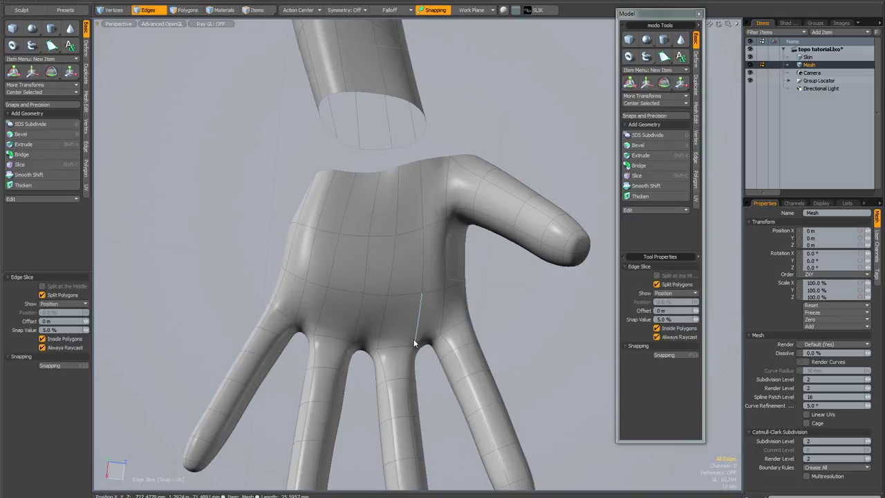
click(415, 348)
click(388, 295)
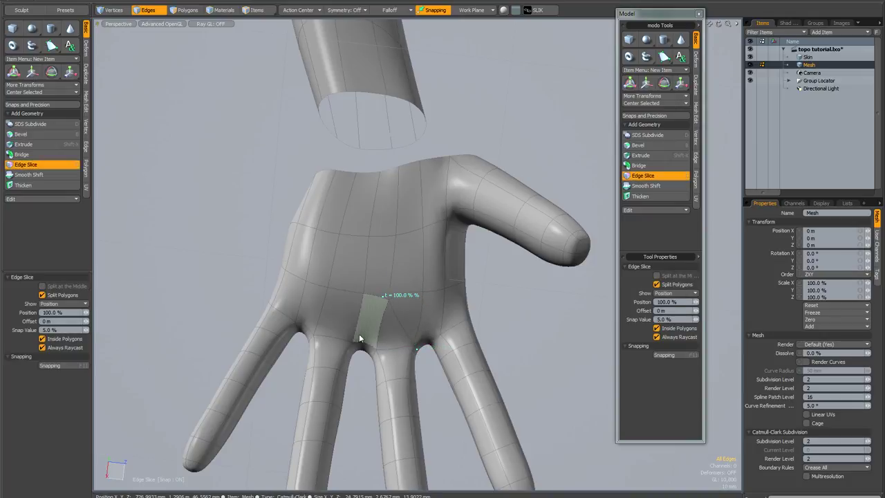
alt+drag(354, 346, 297, 325)
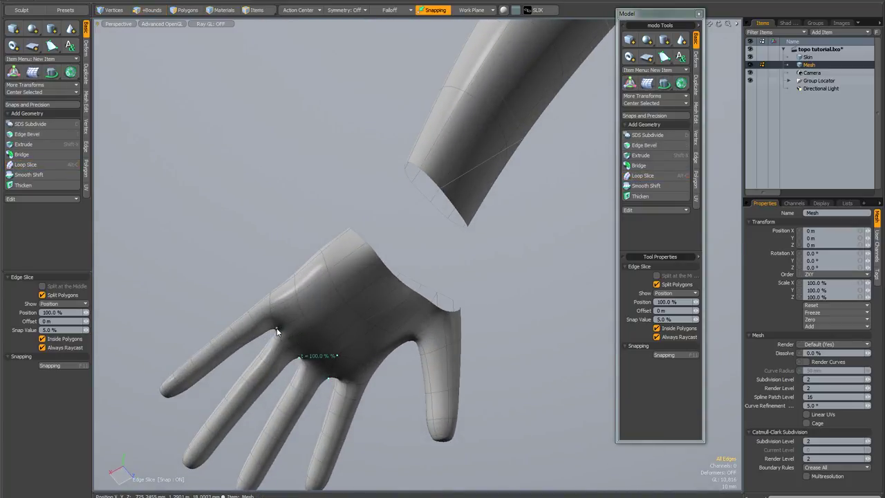
- Edge Slice a V across the palm at the little finger's base, from the ring-finger gap to the hand's outer side
key(2)
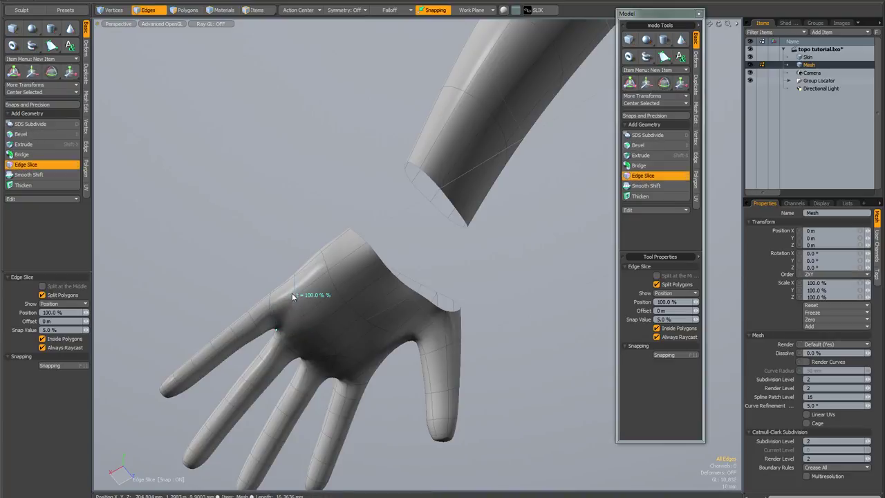
alt+drag(293, 297, 298, 319)
click(266, 273)
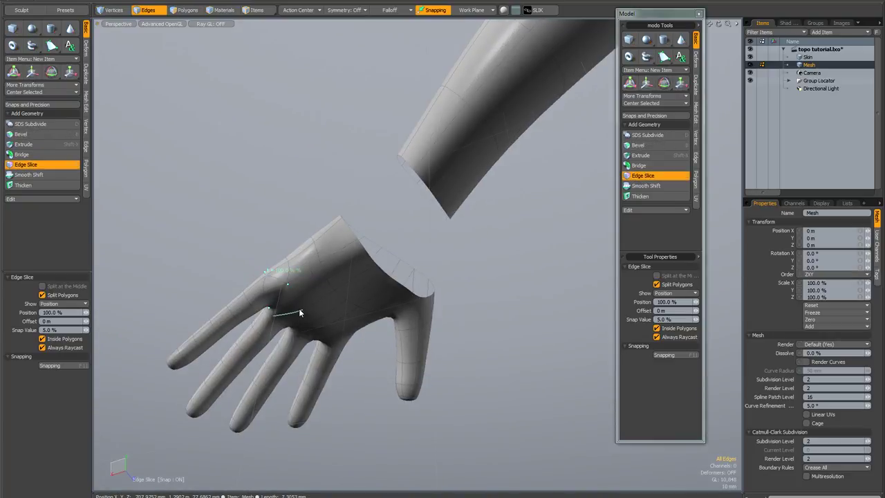
key(q)
- Delete the leftover edges inside the two V cuts on the palm
alt+drag(298, 316, 319, 274)
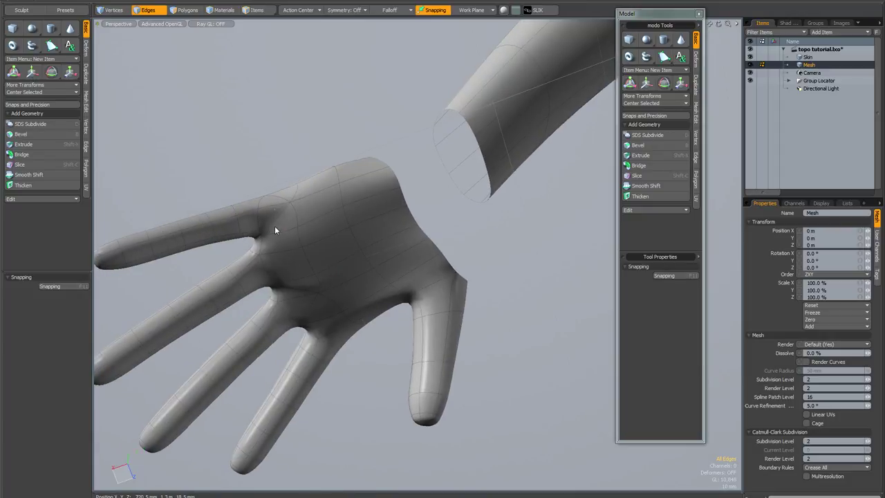
click(273, 206)
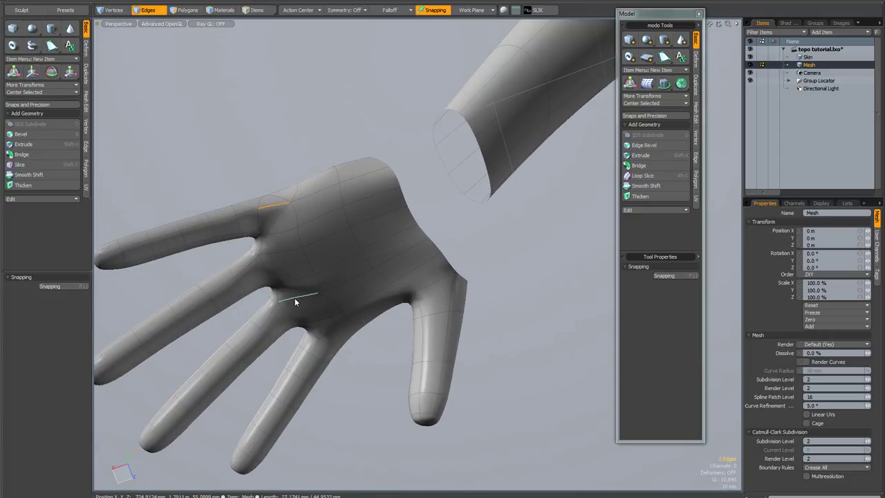
key(Delete)
alt+drag(298, 297, 304, 275)
- Remove the lengthwise edge row running across the palm from the gap between index and middle fingers toward the wrist
key(2)
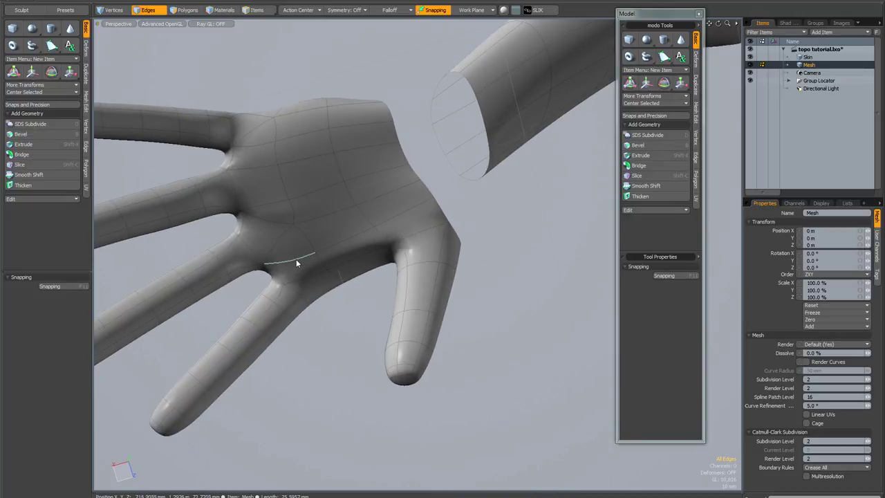
double_click(296, 260)
click(430, 180)
drag(410, 213, 307, 258)
key(ctrl+d)
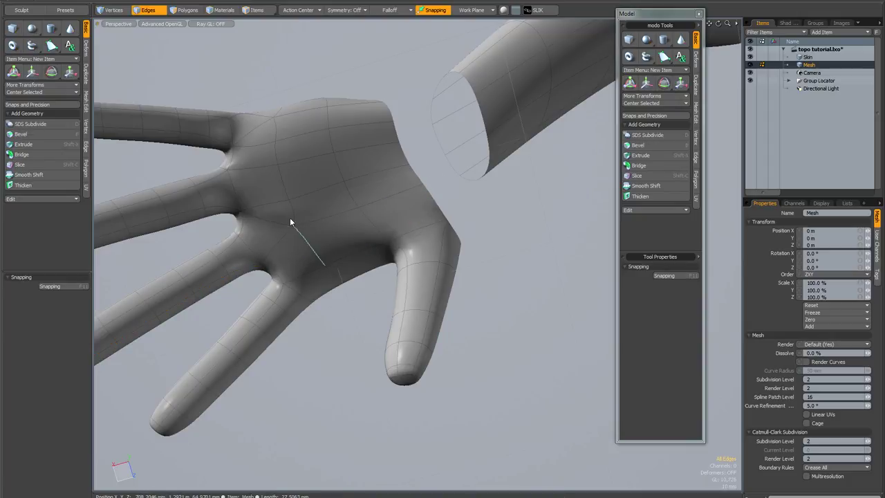
- Remove the palm's lengthwise edge row from the middle and ring finger gap to the wrist, and the row running from the little finger's base
drag(271, 204, 362, 177)
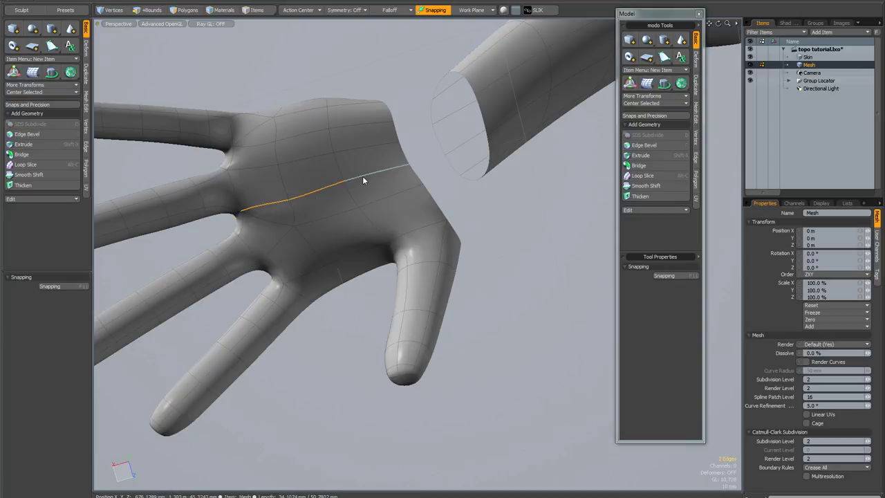
key(ctrl+d)
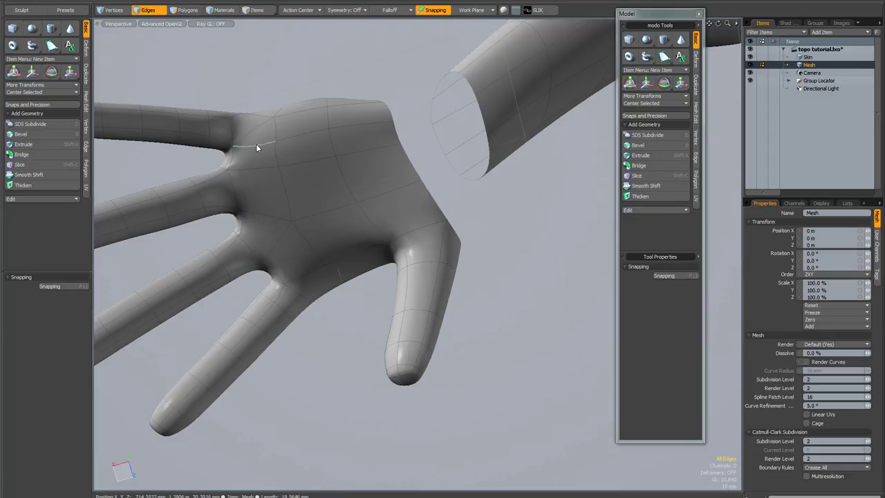
click(256, 145)
key(ctrl+d)
alt+drag(296, 150, 343, 189)
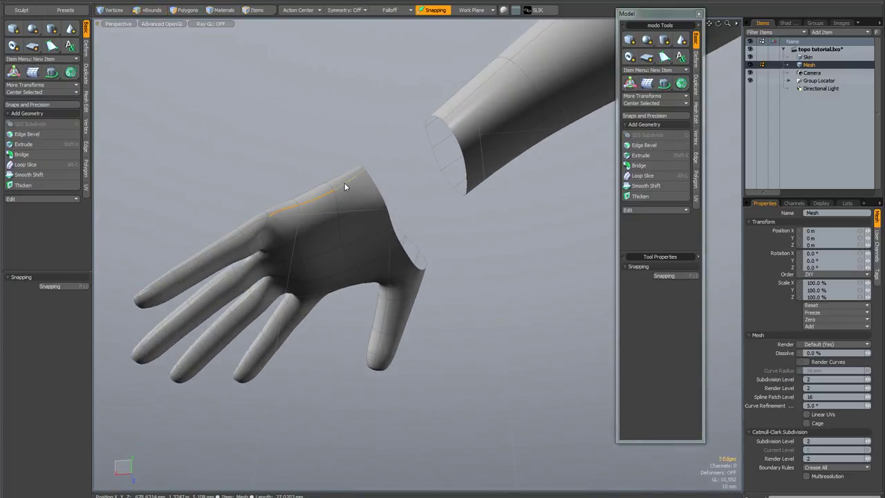
key(ctrl+d)
- Select the hand's open wrist border to check its edge count, and inspect the mesh statistics for polygons by vertex count
alt+drag(326, 233, 318, 209)
double_click(389, 192)
alt+drag(496, 291, 436, 233)
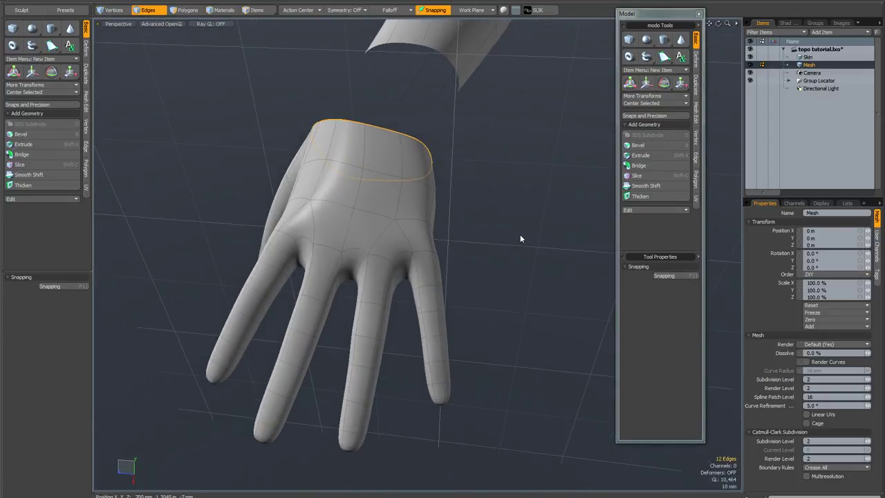
click(850, 203)
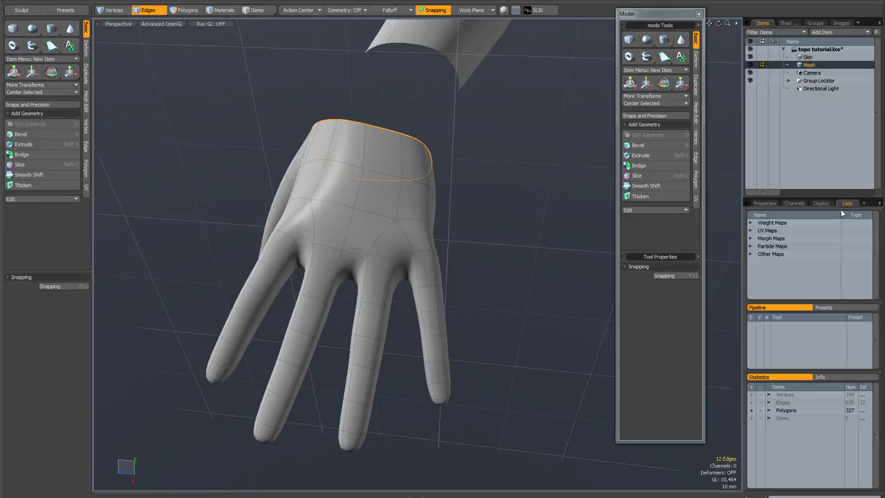
click(769, 411)
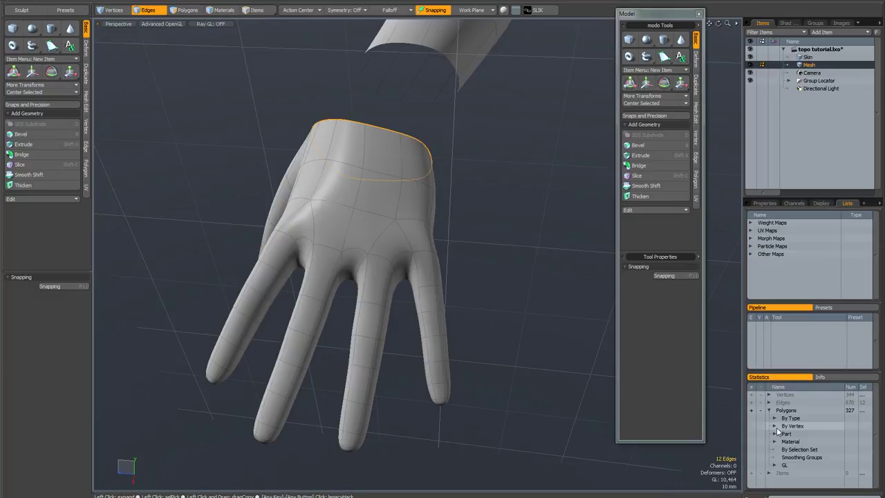
click(775, 426)
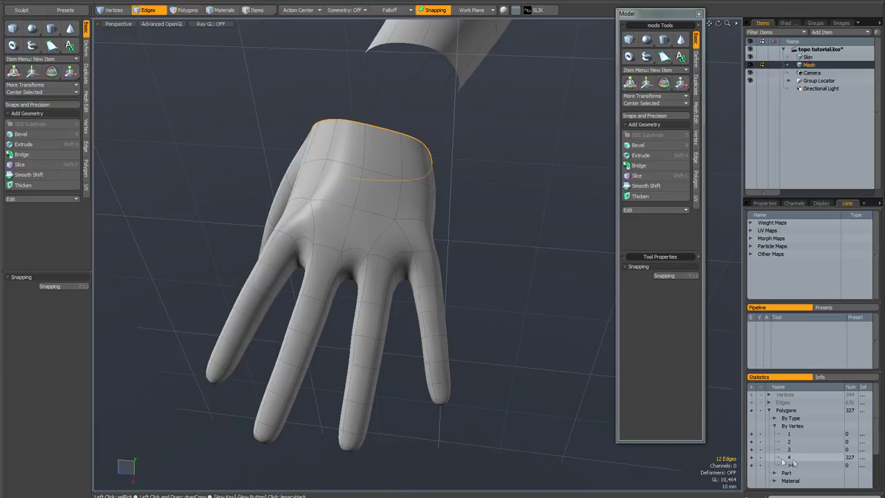
alt+drag(593, 289, 516, 285)
click(472, 253)
- Try to extend the hand's whole wrist border one row toward the forearm with the Topology Pen
alt+drag(472, 254, 506, 275)
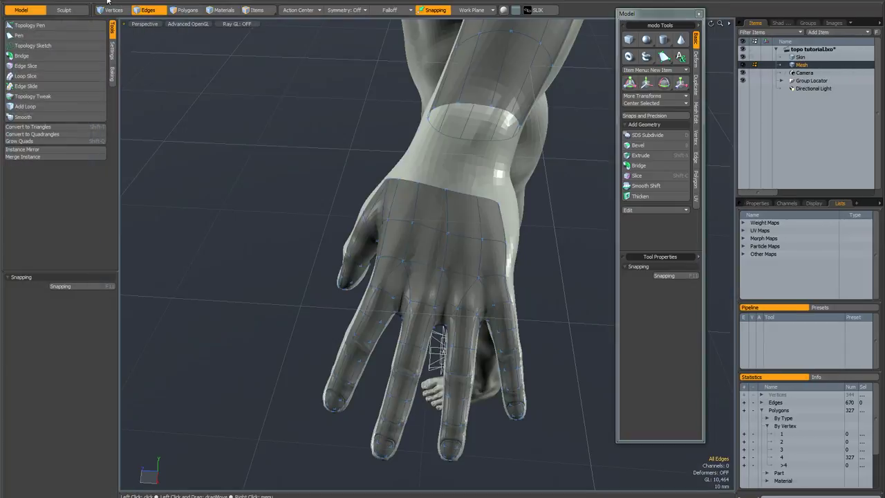
alt+drag(274, 98, 373, 104)
click(67, 23)
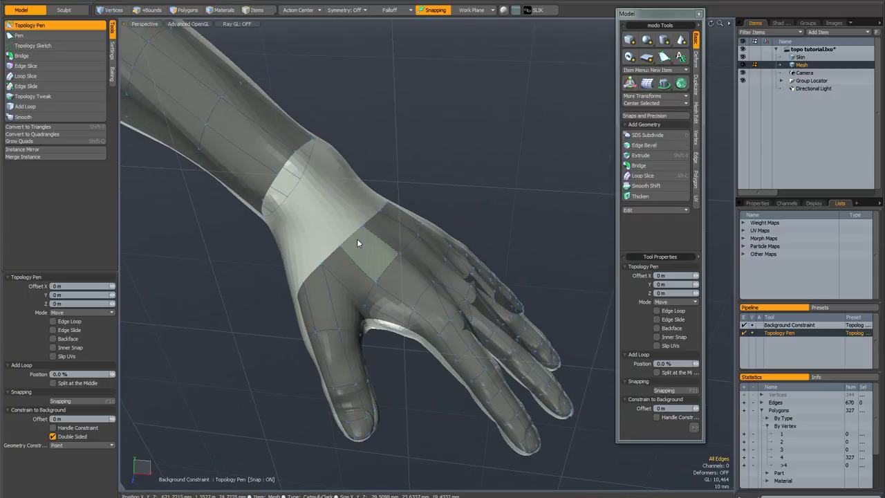
shift+right_drag(353, 234, 327, 200)
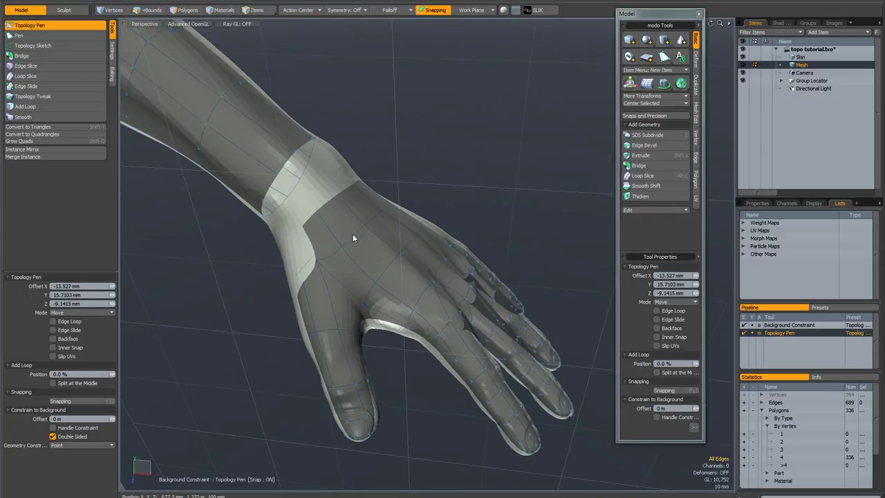
key(ctrl+z)
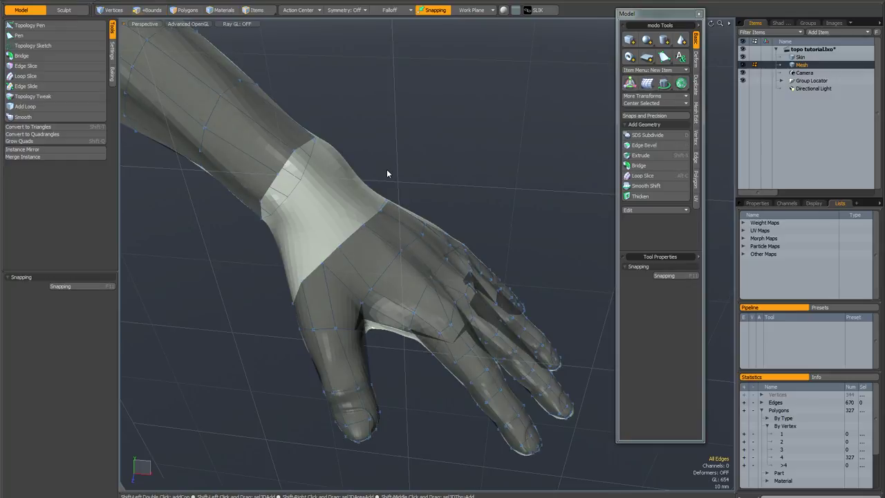
- Extend the hand's open wrist border one polygon row toward the forearm with the Topology Pen, closing the gaps on the thumb side
mouse_move(378, 198)
alt+mouse_down()
mouse_move(340, 209)
mouse_move(379, 207)
alt+mouse_up()
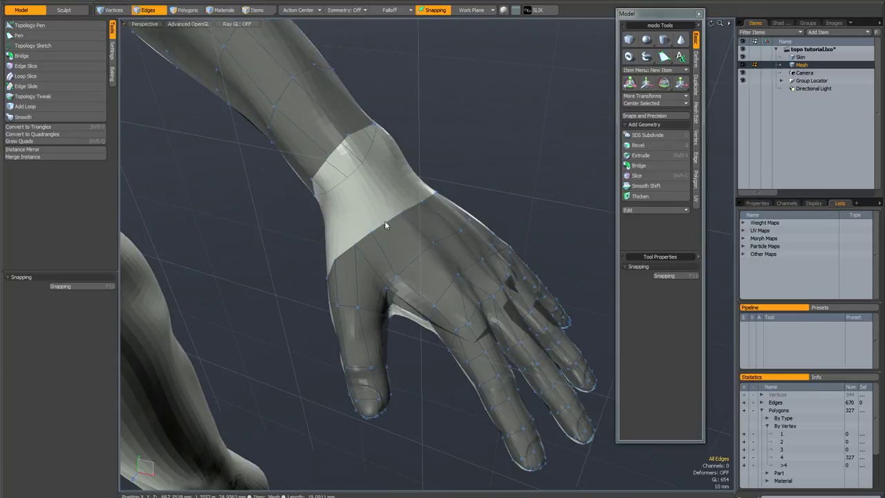
click(29, 25)
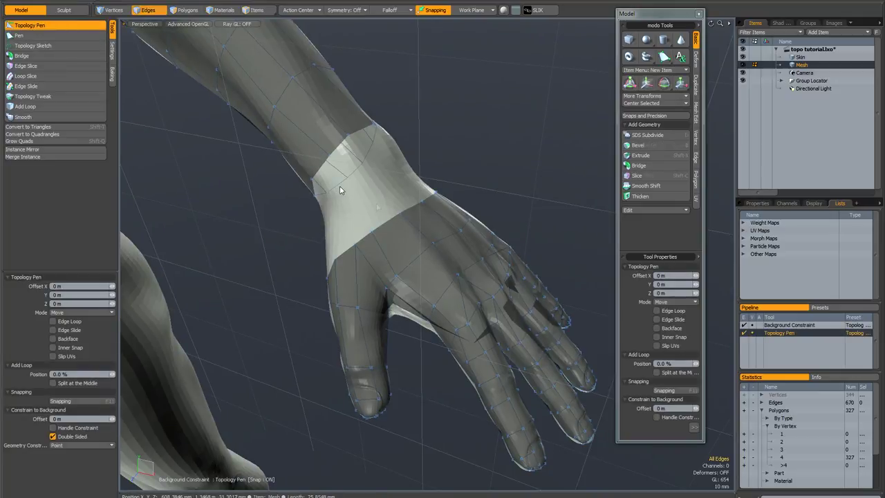
drag(383, 222, 323, 267)
click(424, 255)
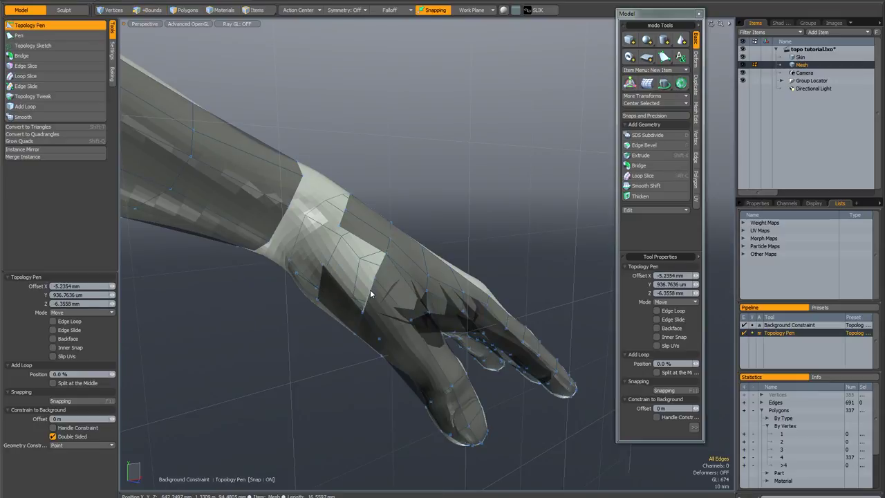
shift+click(370, 290)
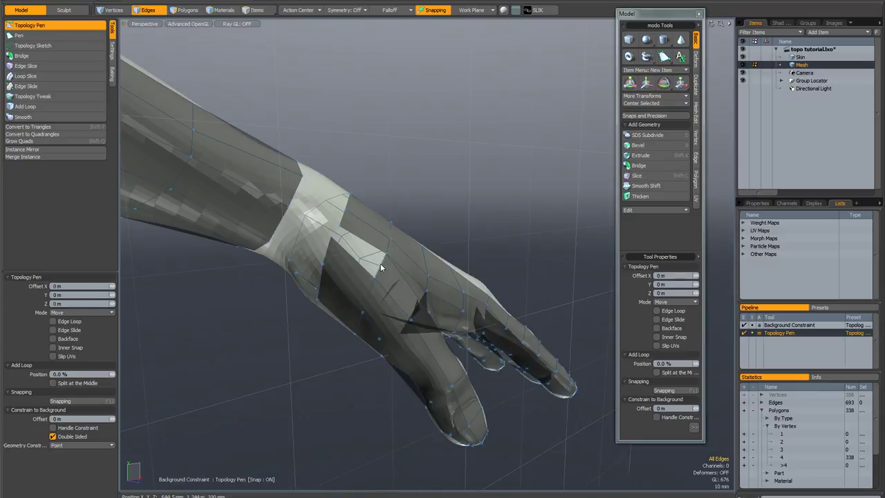
shift+drag(382, 264, 325, 274)
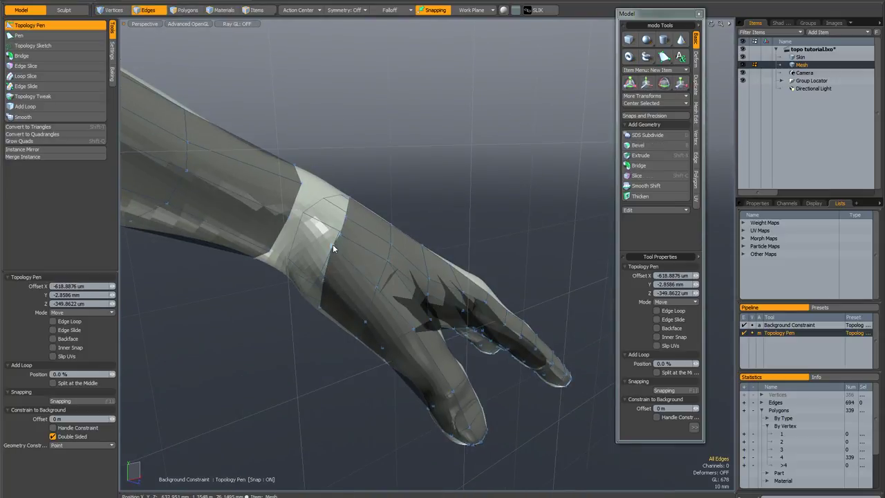
- Reposition the border vertices of the hand and the forearm tube around the wrist so the two open ends line up
alt+drag(332, 244, 312, 194)
alt+drag(423, 202, 405, 204)
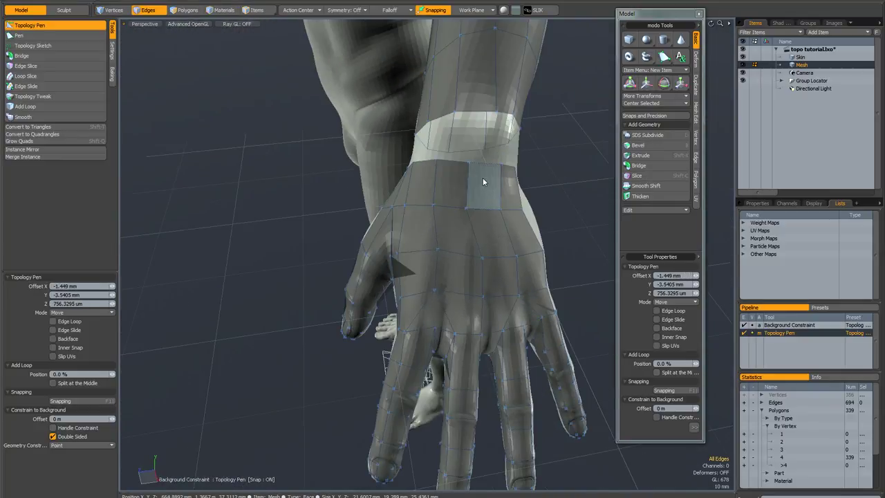
scroll(477, 187, up, 3)
drag(509, 79, 446, 93)
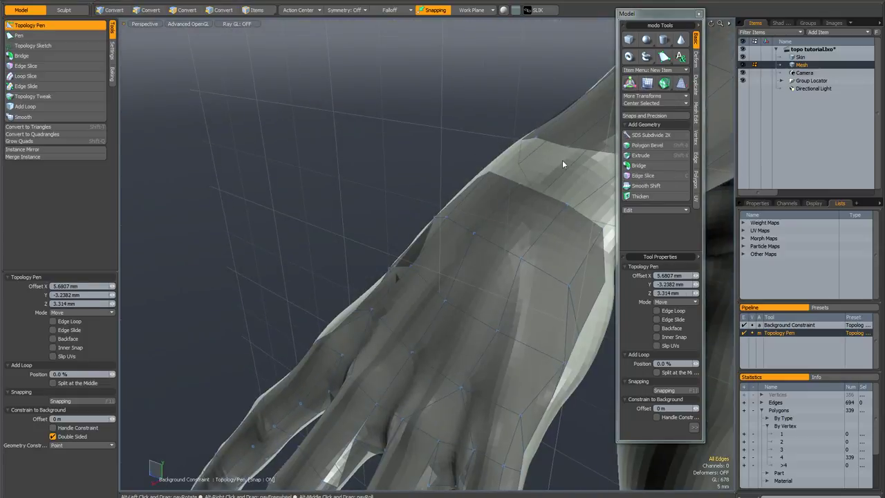
alt+drag(562, 159, 419, 102)
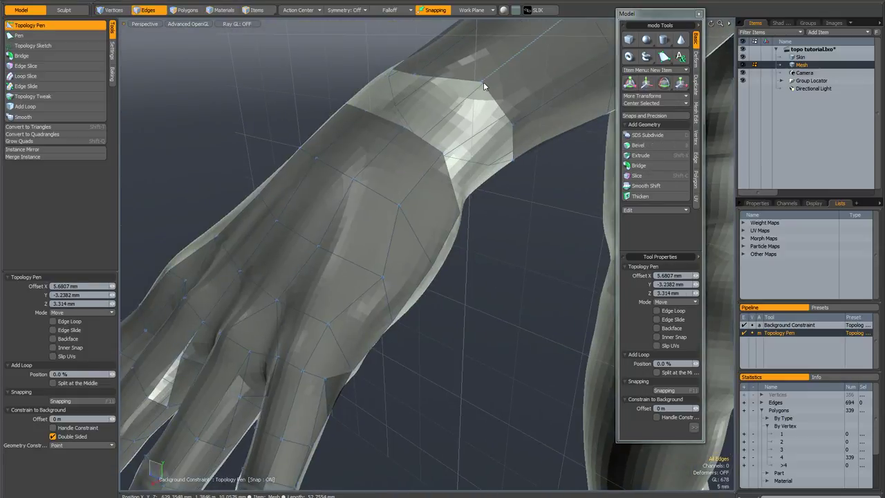
drag(484, 85, 551, 172)
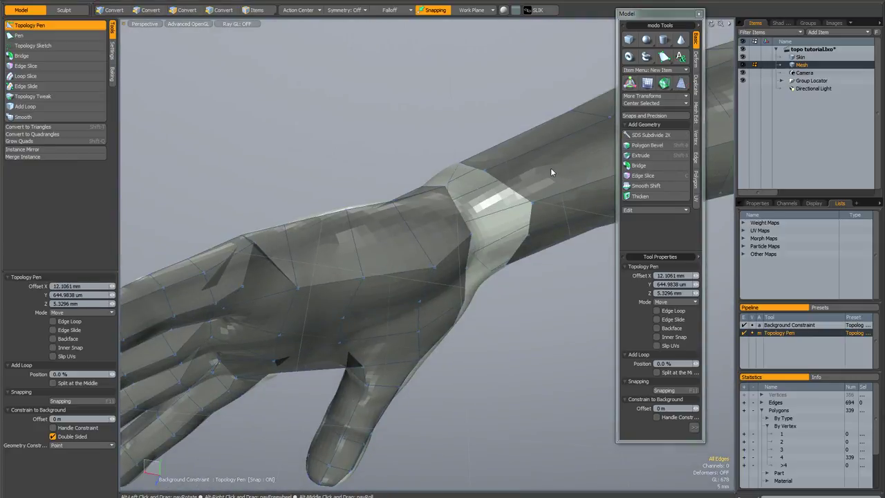
drag(531, 202, 505, 204)
alt+drag(538, 235, 512, 192)
drag(536, 255, 471, 173)
alt+drag(328, 154, 363, 161)
- Remove one lengthwise edge from the hand's new wrist row on the thumb side and merge its vertices into the neighbouring ones
key(2)
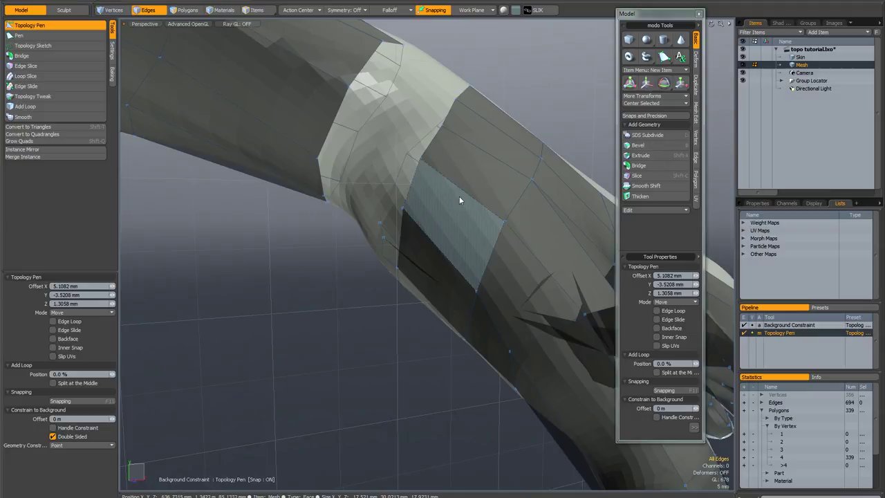
key(1)
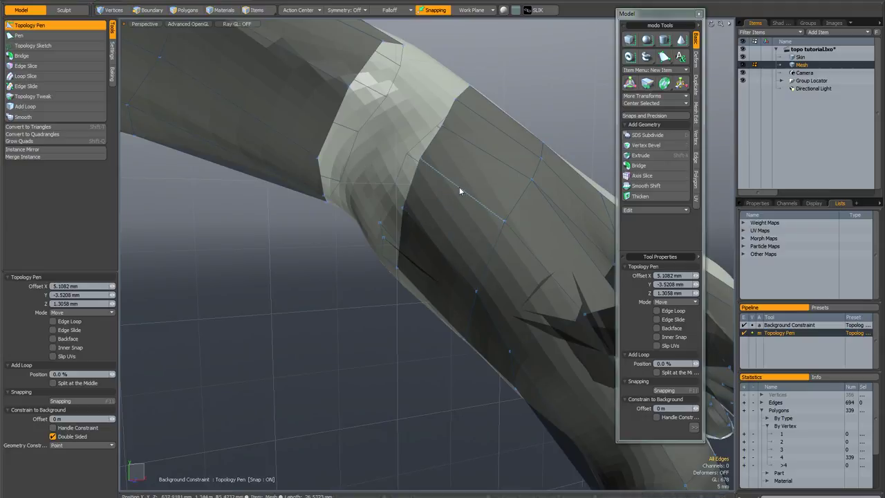
ctrl+click(459, 187)
drag(401, 207, 440, 169)
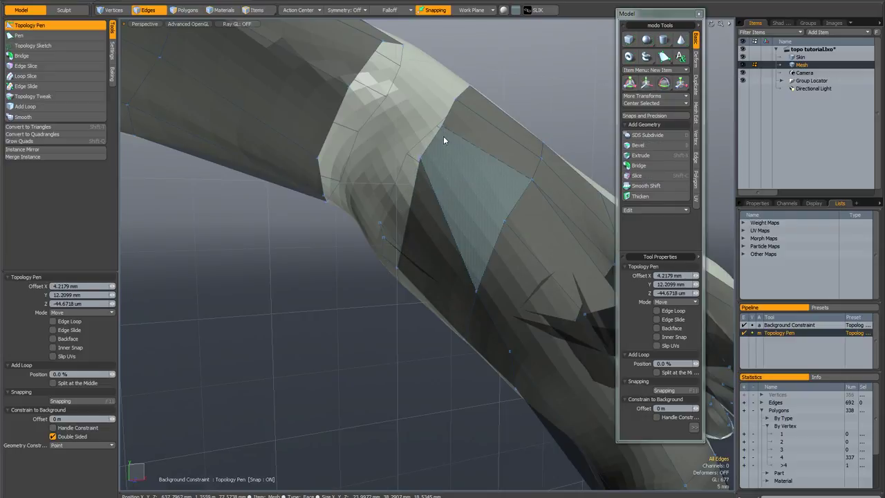
drag(443, 126, 373, 198)
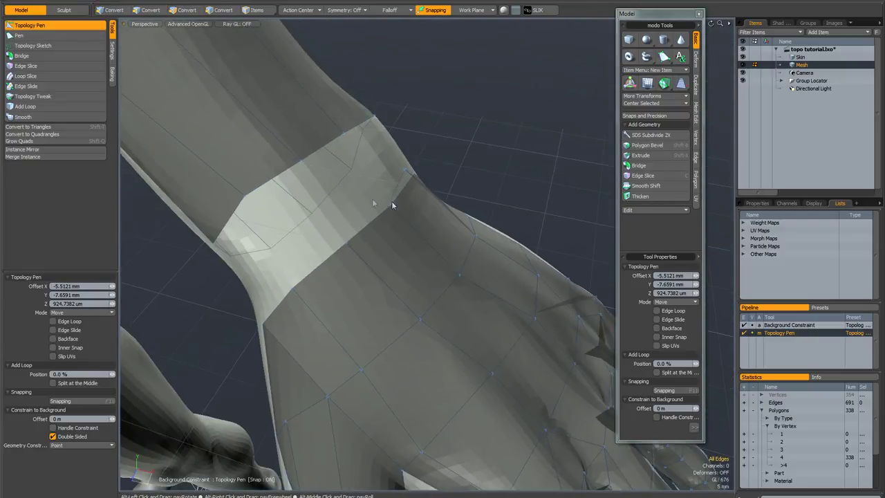
- Build one connecting polygon across the back of the wrist between the forearm tube's border and the hand's border
click(277, 180)
alt+drag(277, 180, 326, 173)
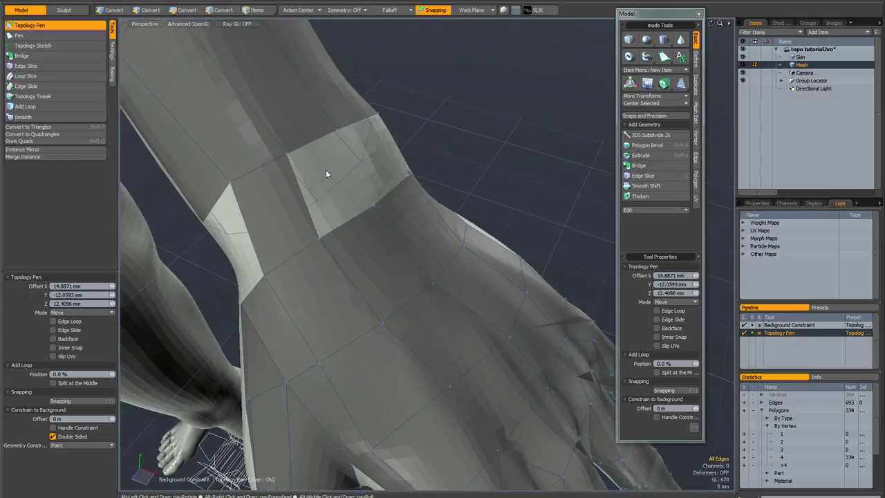
key(space)
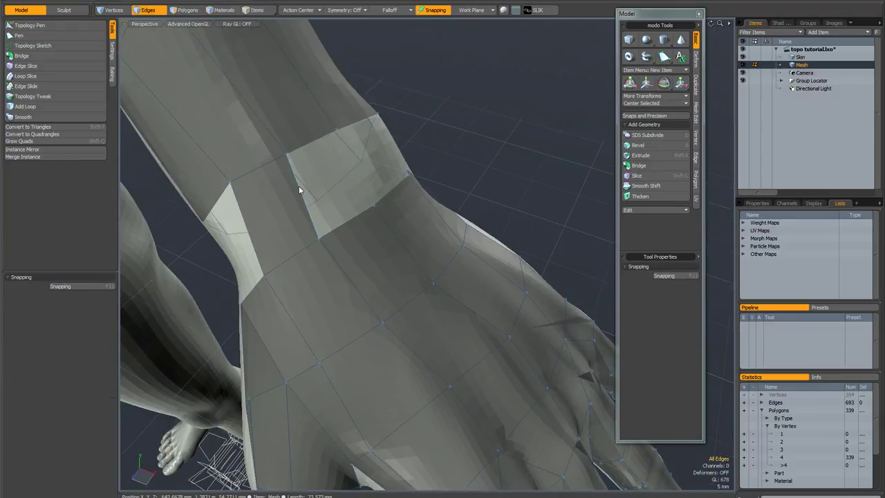
- Bridge the remaining open border edges of the forearm and hand, leaving the connecting polygon's side edges out of the selection
double_click(298, 188)
alt+drag(316, 191, 330, 155)
ctrl+click(322, 152)
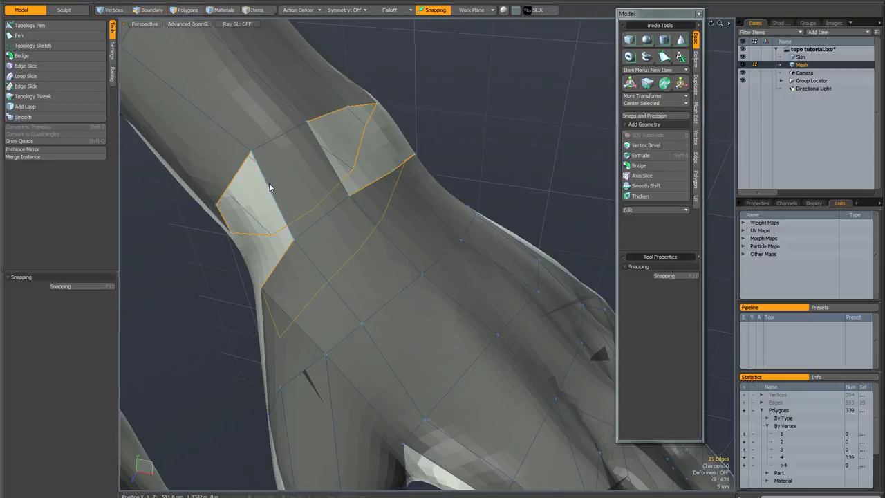
ctrl+click(268, 189)
alt+drag(356, 148, 330, 171)
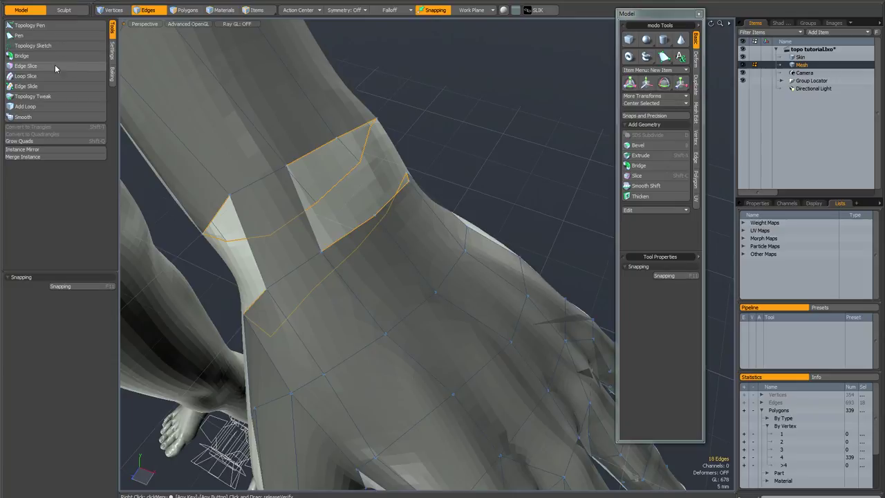
click(28, 56)
click(433, 104)
alt+drag(438, 121, 252, 141)
key(space)
click(259, 106)
- Adjust the forearm's vertex placement just below the elbow with Topology Tweak
key(2)
click(69, 96)
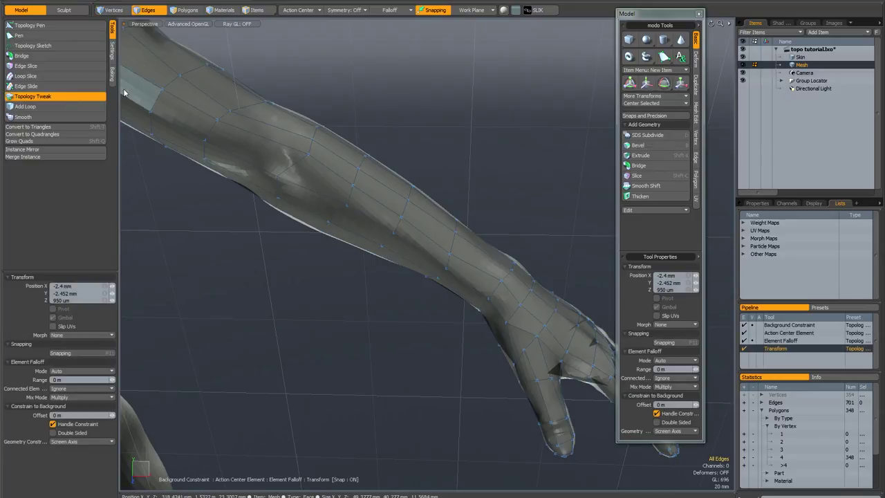
mouse_move(307, 153)
mouse_down()
mouse_move(271, 178)
mouse_move(300, 149)
mouse_up()
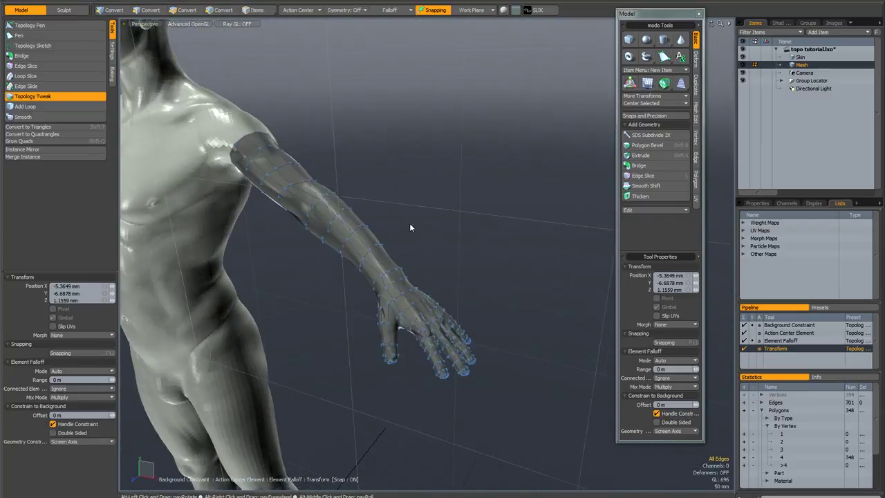
alt+drag(409, 223, 460, 212)
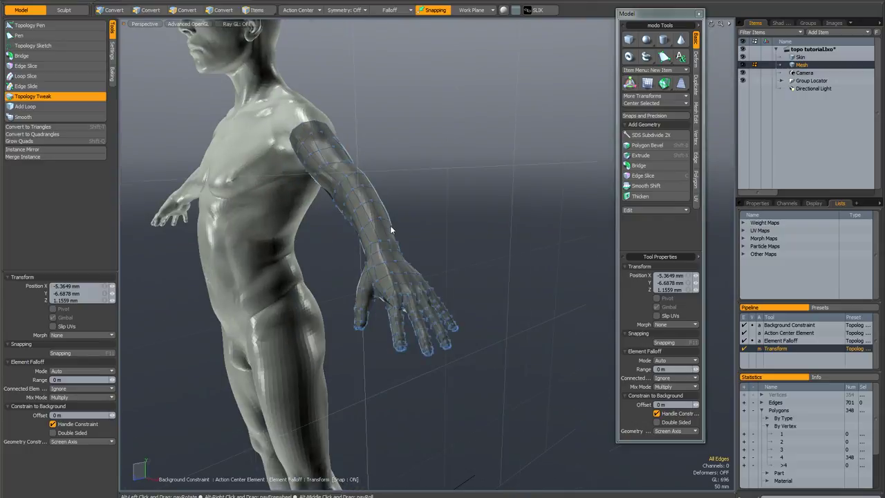
key(2)
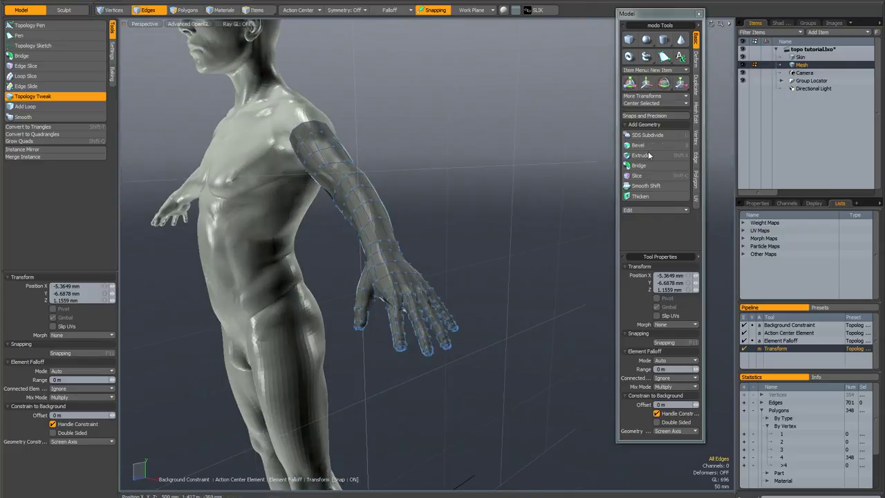